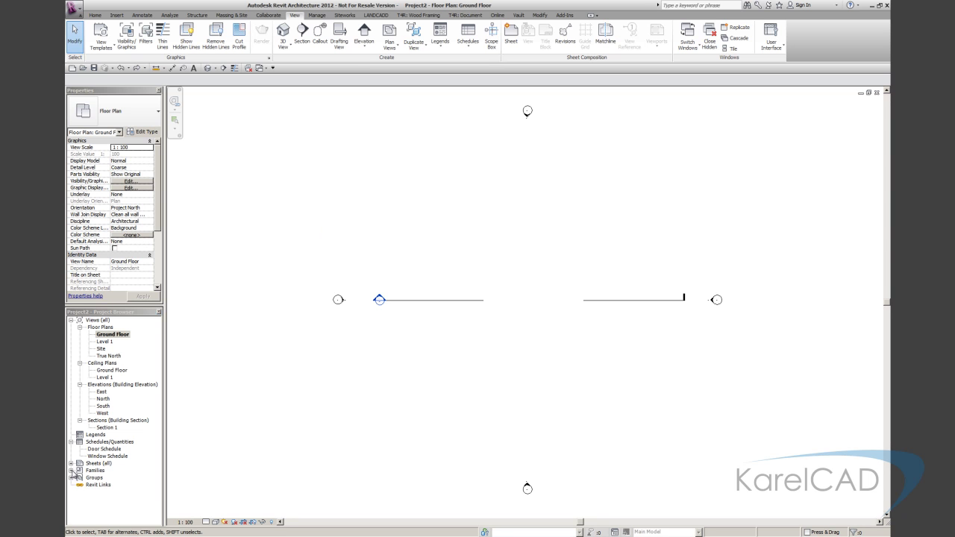
Step: Expand Families > Annotation Symbols and compare the callout head 1 and Callout Head (AUS) families
left_click(71, 470)
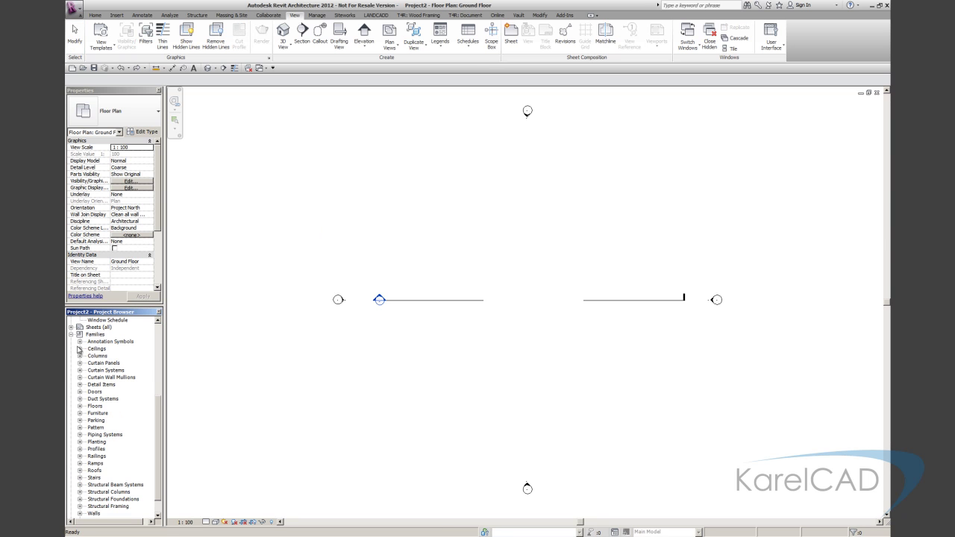
left_click(79, 341)
left_click(111, 342)
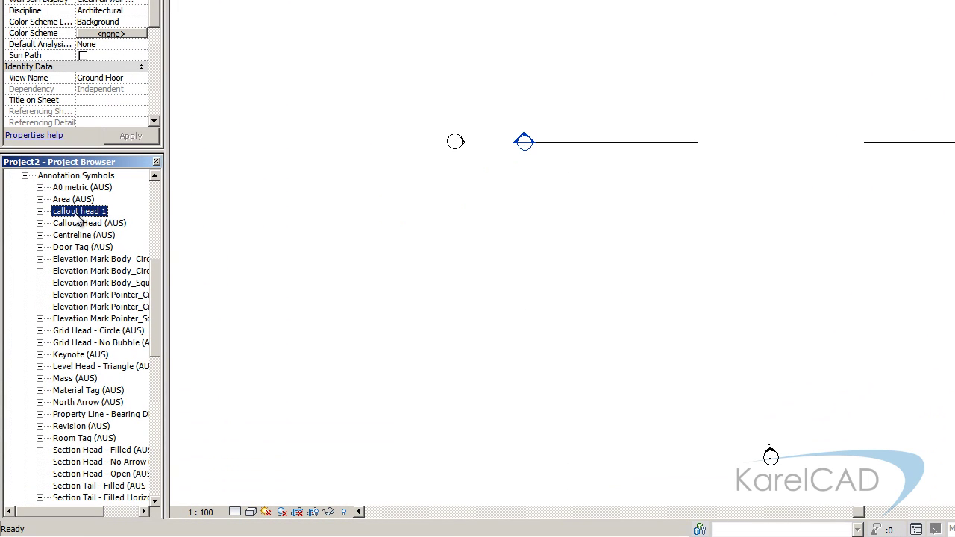
left_click(84, 225)
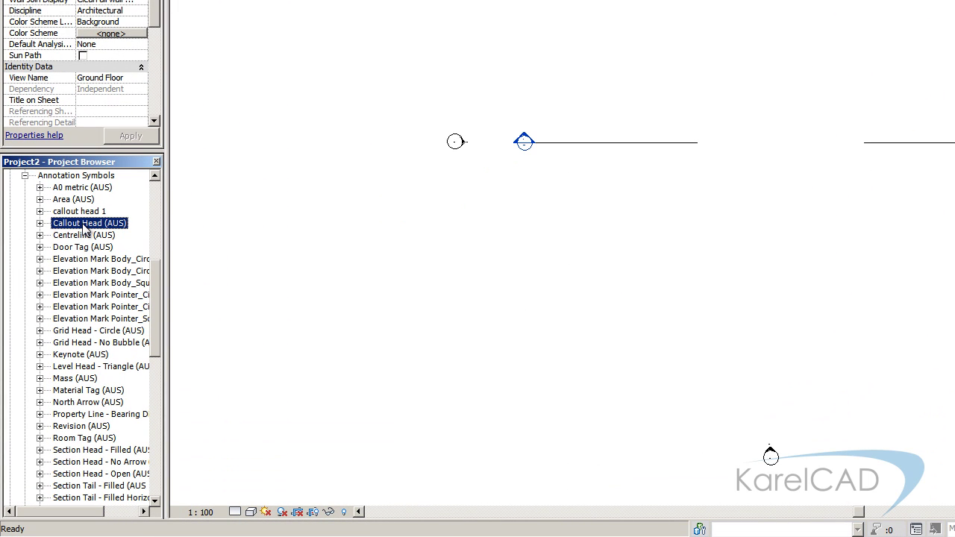
left_click(81, 212)
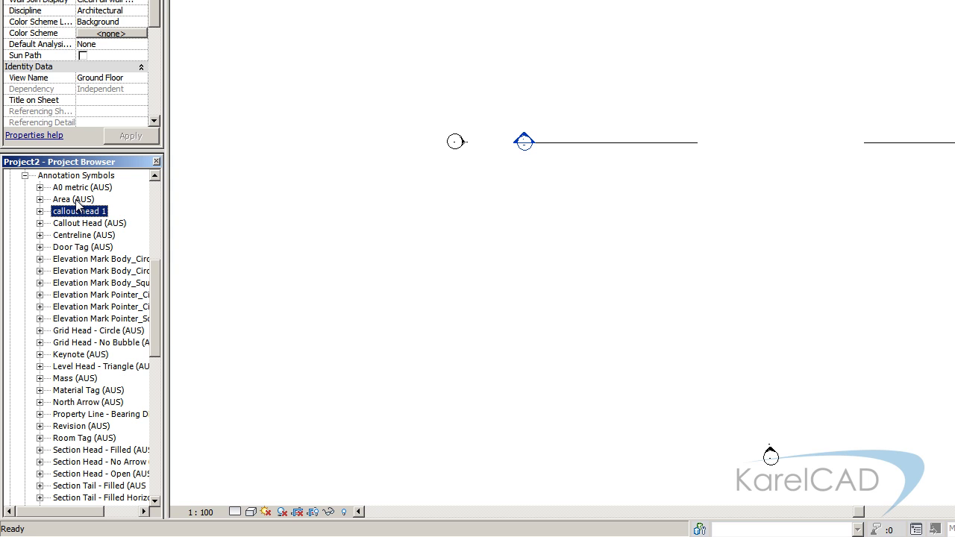
left_click(76, 225)
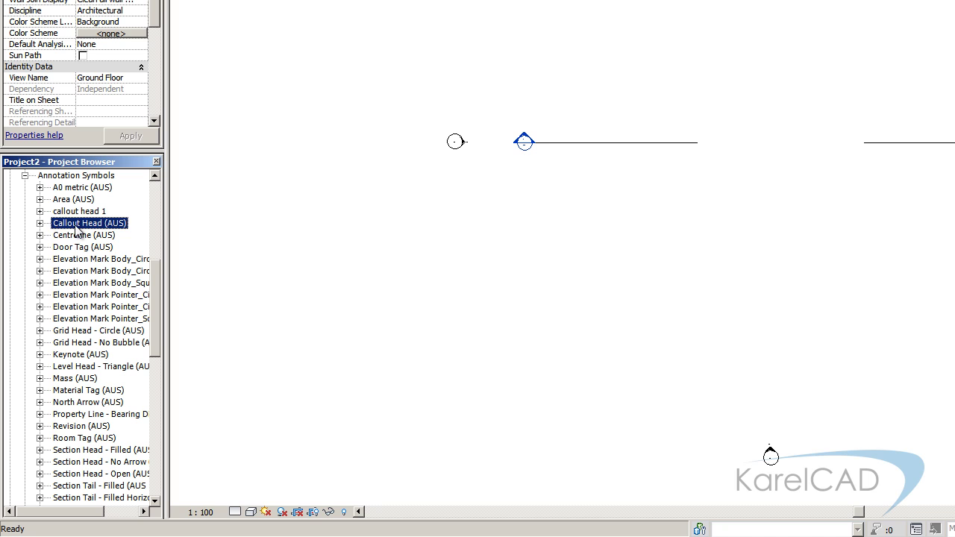
left_click(90, 213)
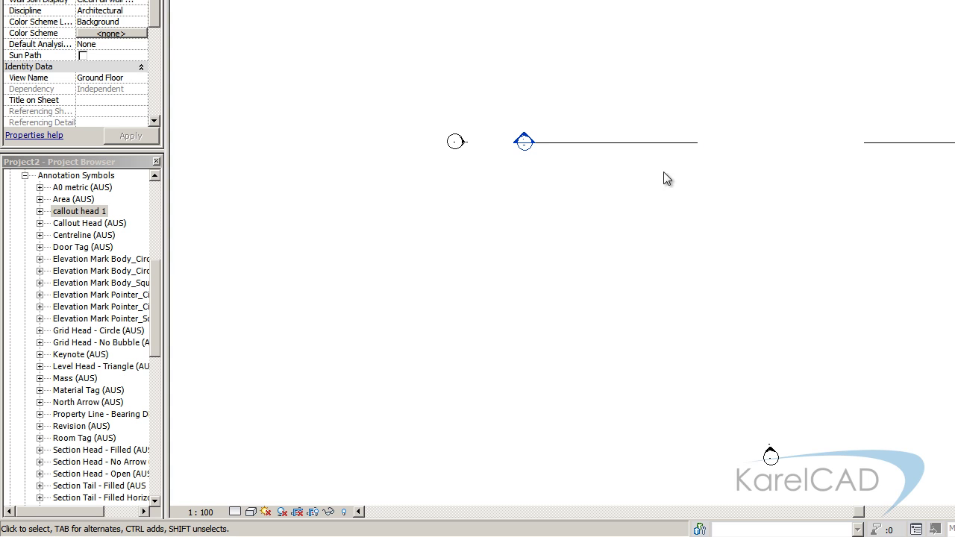
middle_click_drag(859, 187, 792, 181)
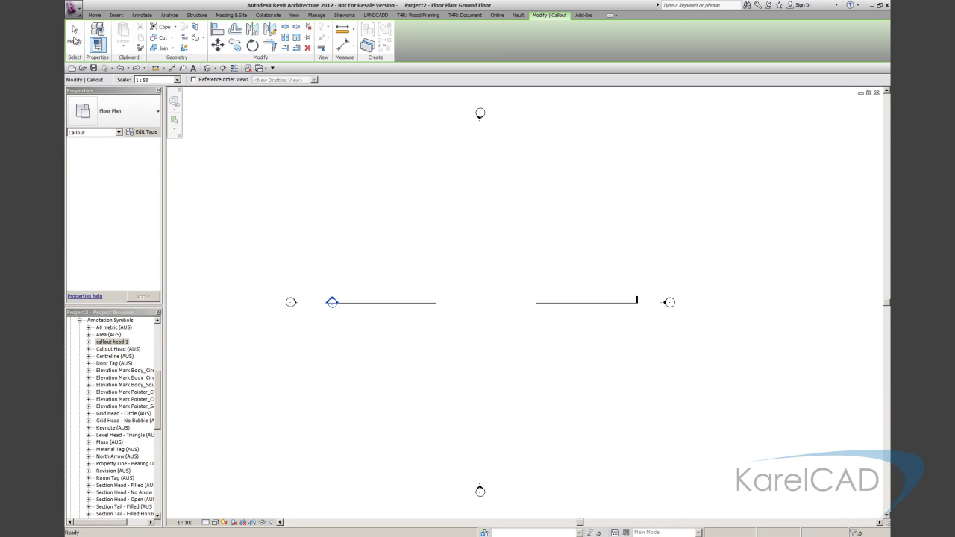
Step: Duplicate the callout tag type as 'Callout Oval' with callout head 1 as its head
left_click(75, 39)
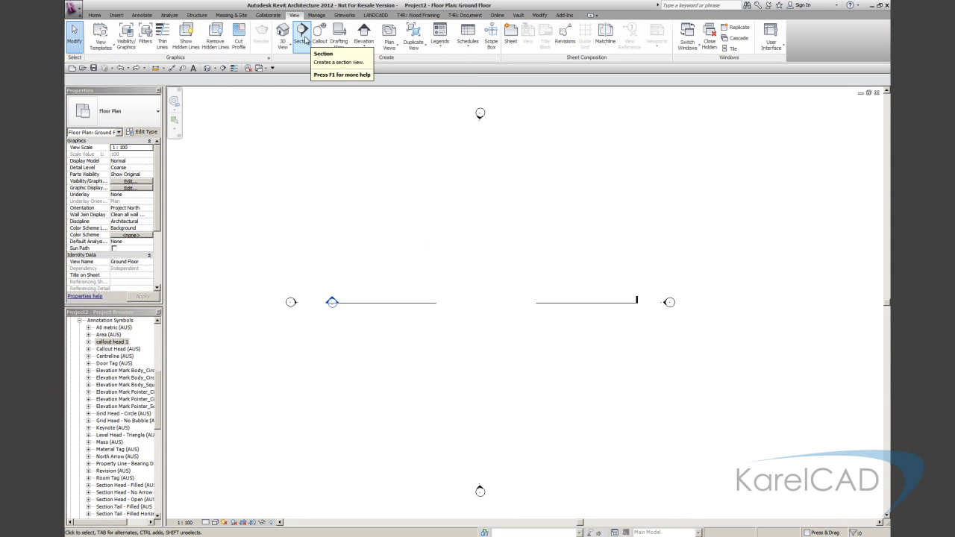
left_click(315, 16)
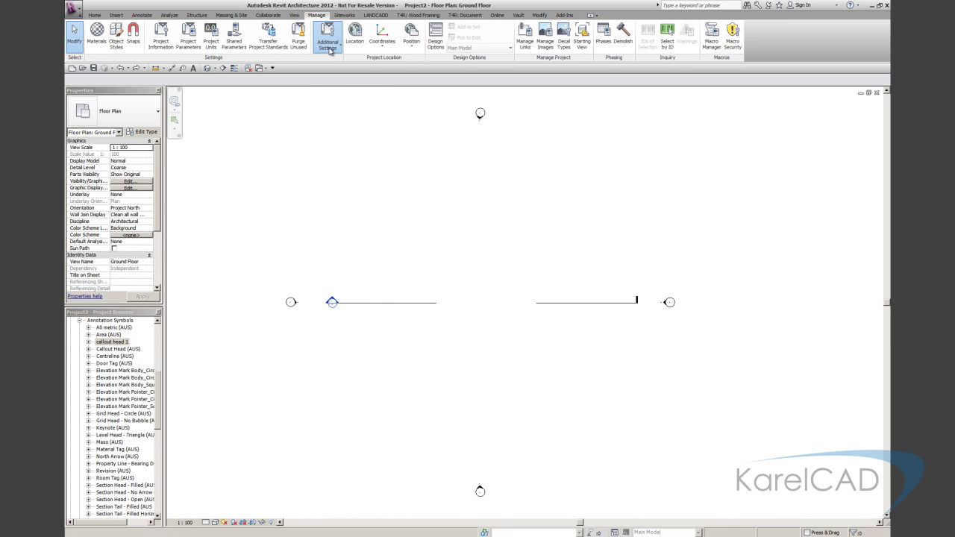
left_click(329, 47)
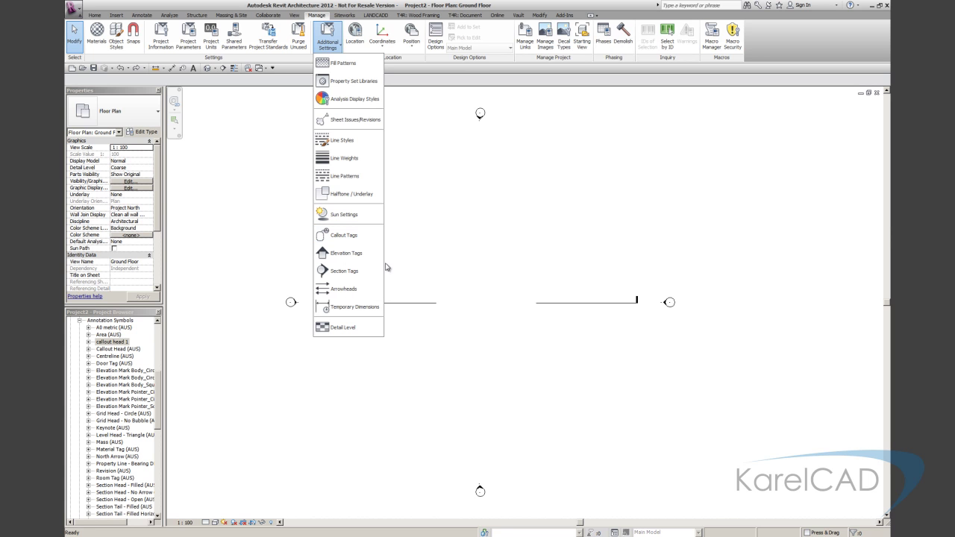
left_click(365, 237)
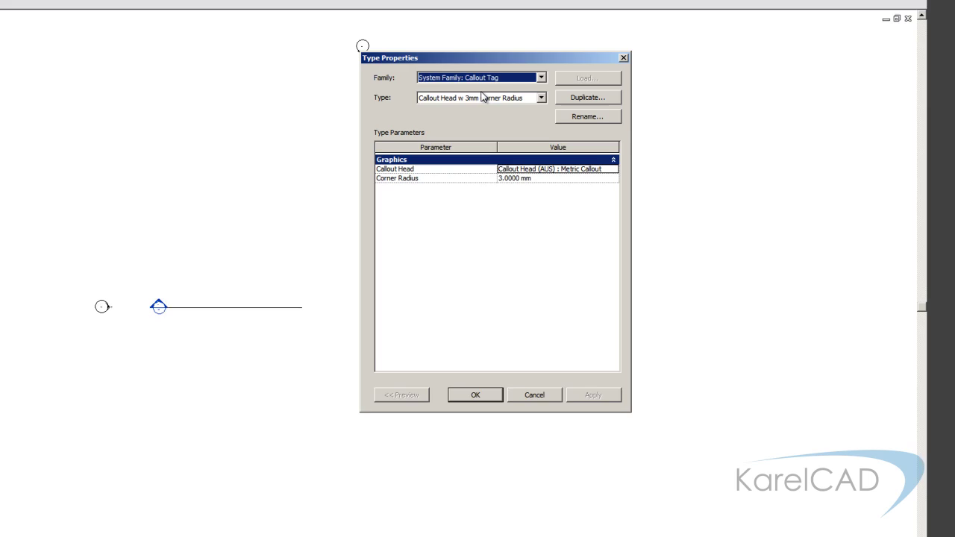
left_click(567, 150)
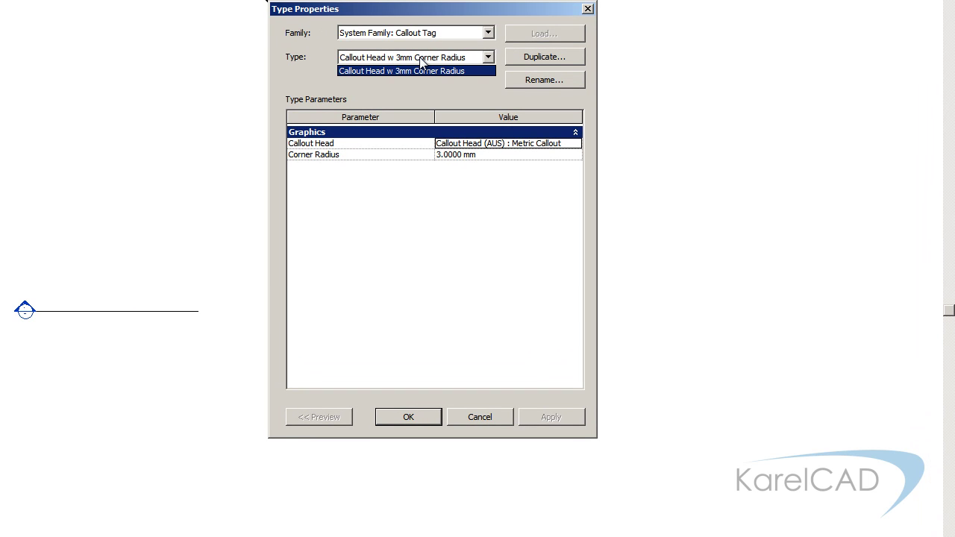
left_click(420, 58)
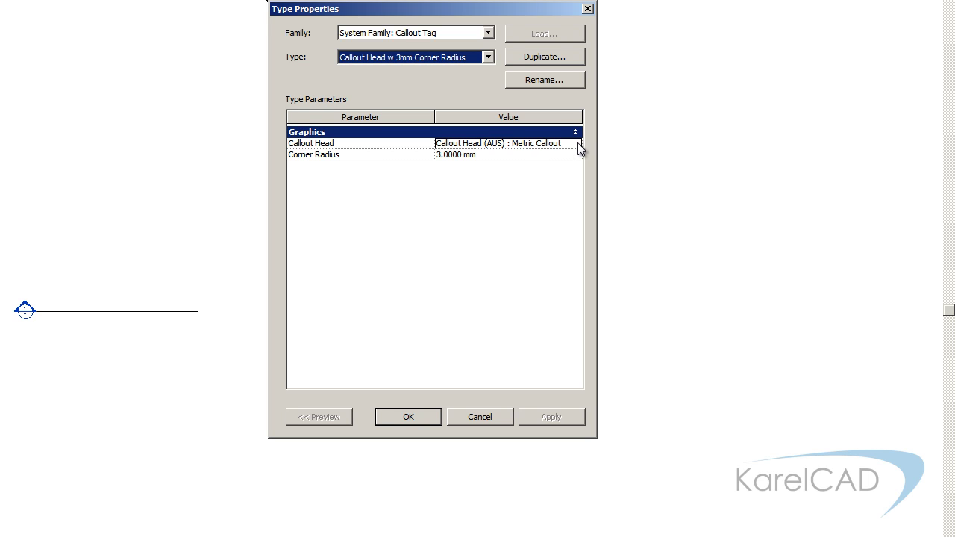
left_click(542, 59)
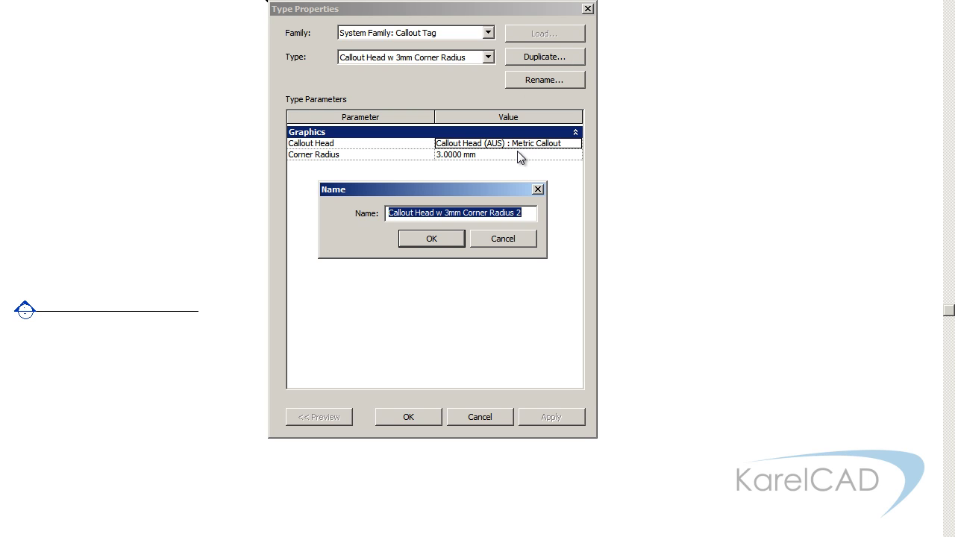
type("Callout")
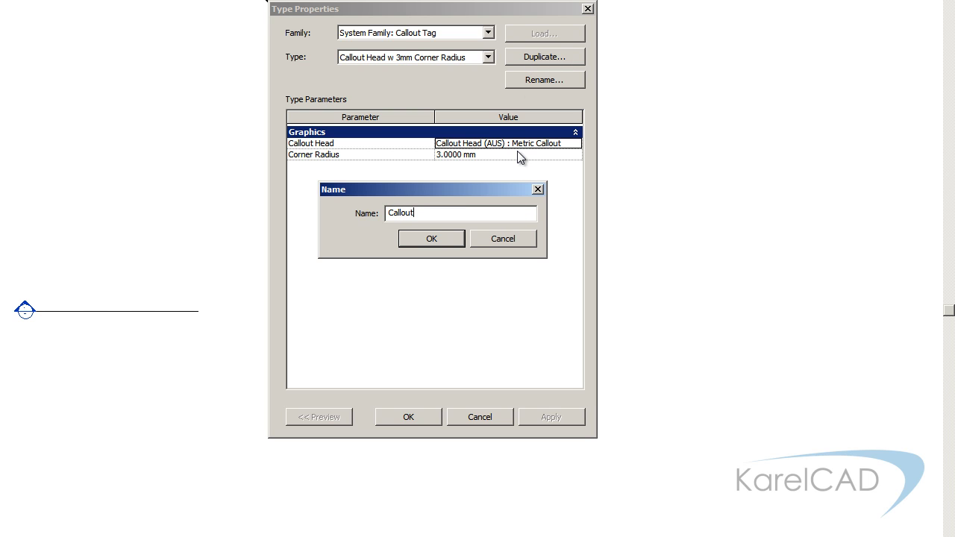
type(" Oval")
left_click(428, 238)
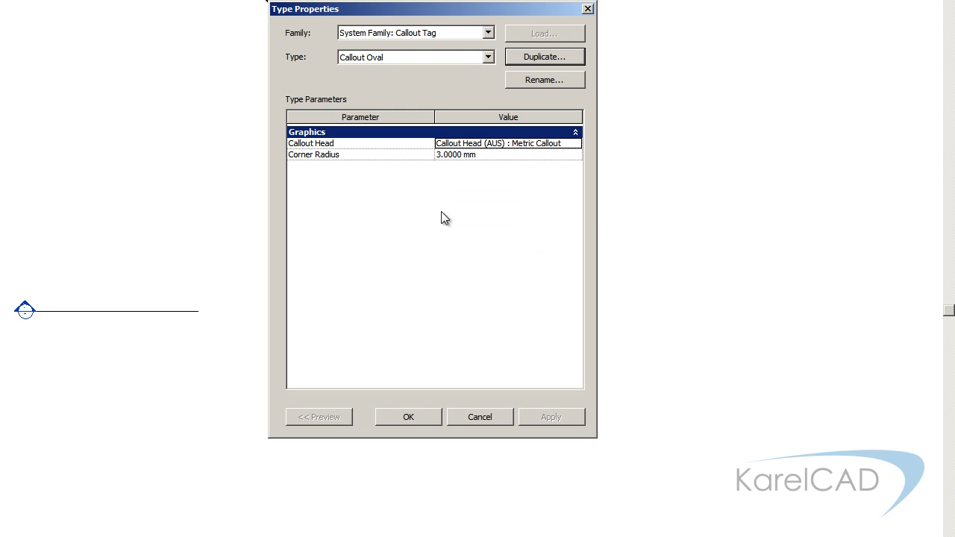
left_click(576, 145)
left_click(473, 164)
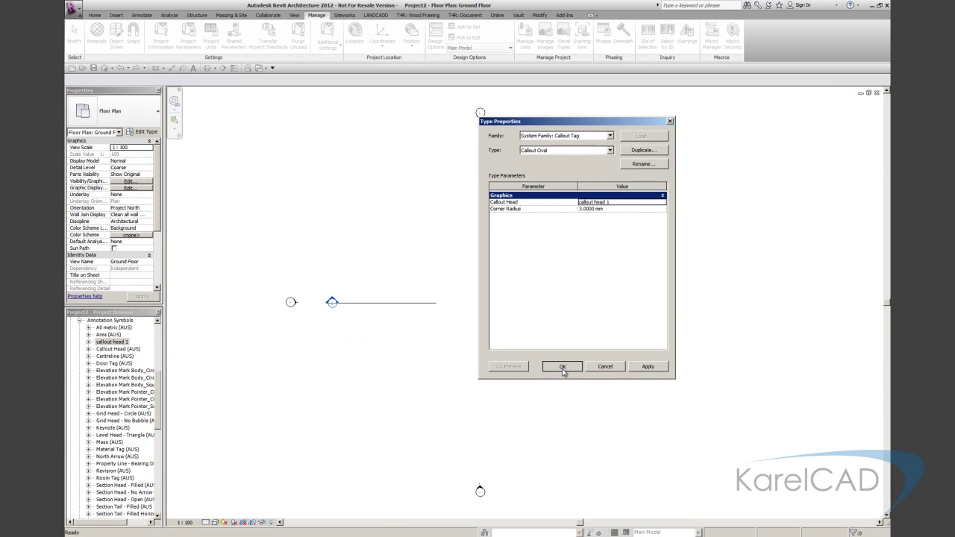
left_click(562, 367)
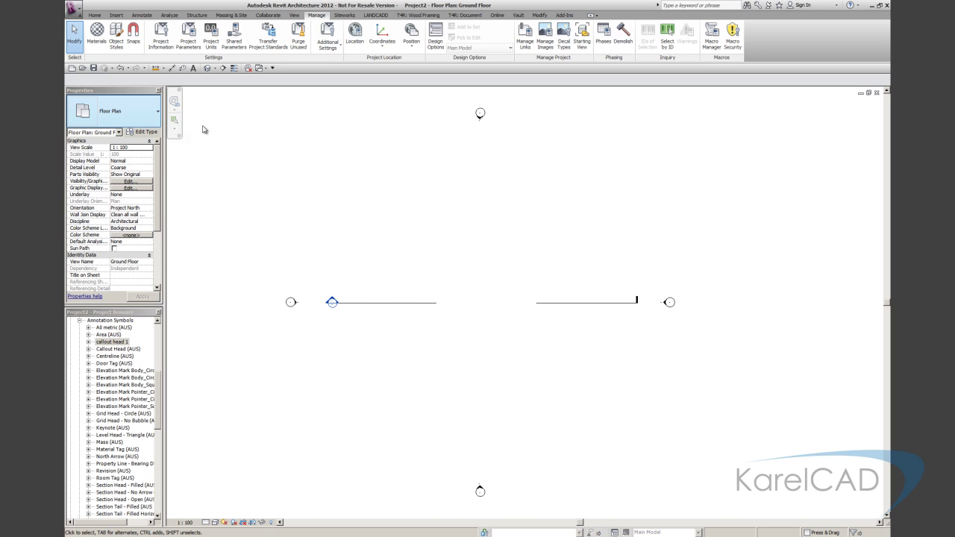
Step: Draw a callout box around the left section line, then begin another callout and list its view types
left_click(296, 15)
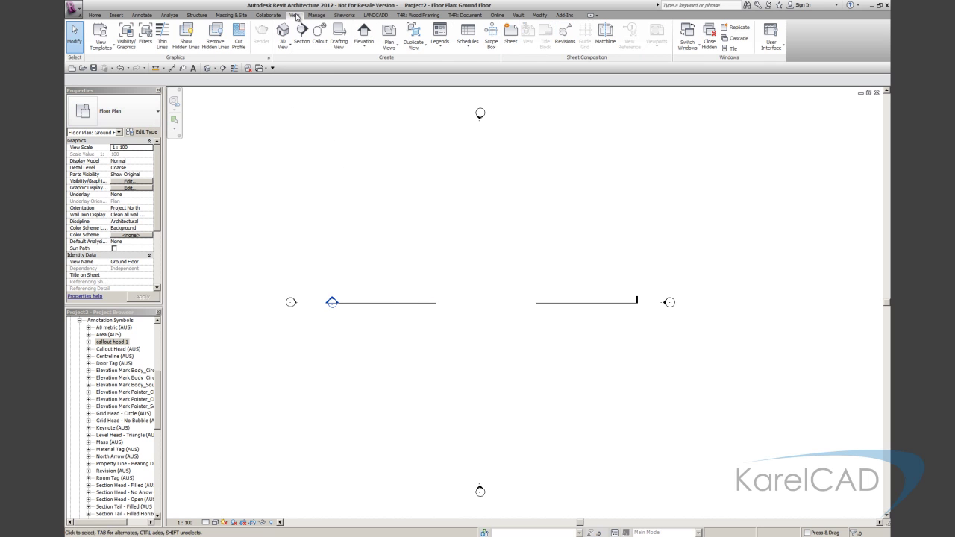
left_click(319, 34)
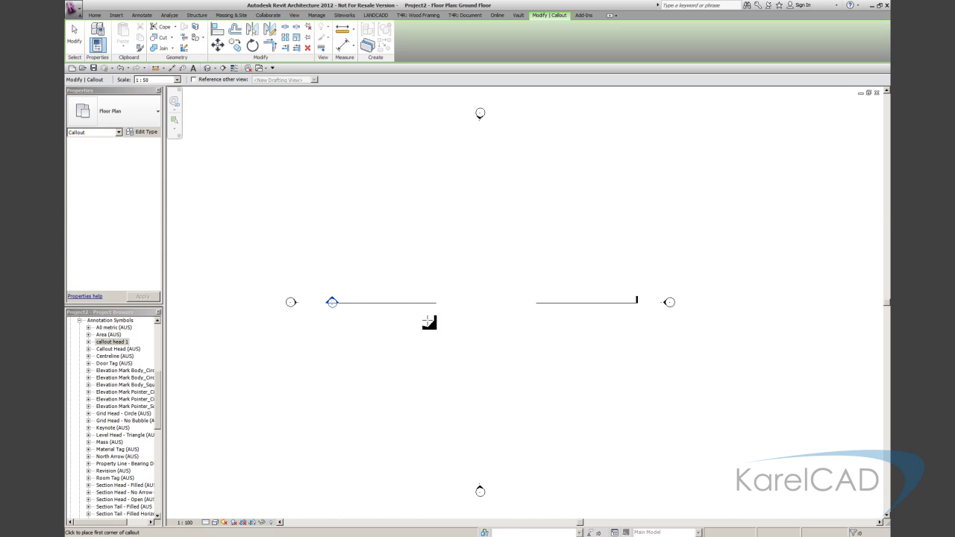
left_click_drag(374, 336, 428, 279)
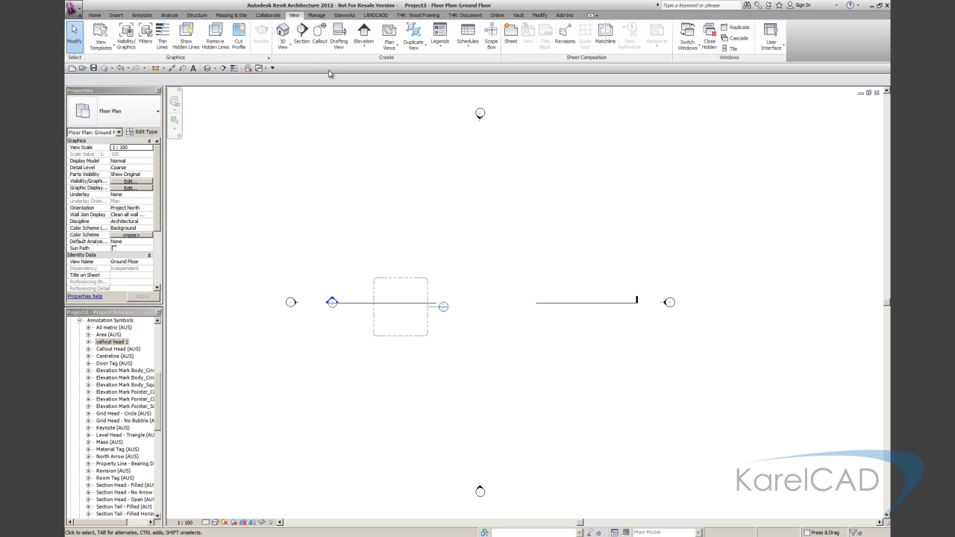
left_click(317, 46)
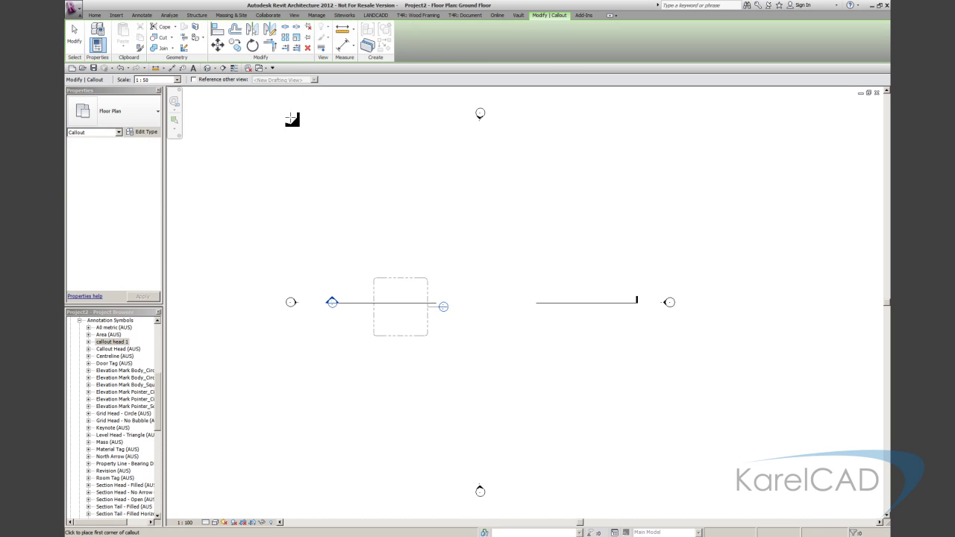
left_click(140, 110)
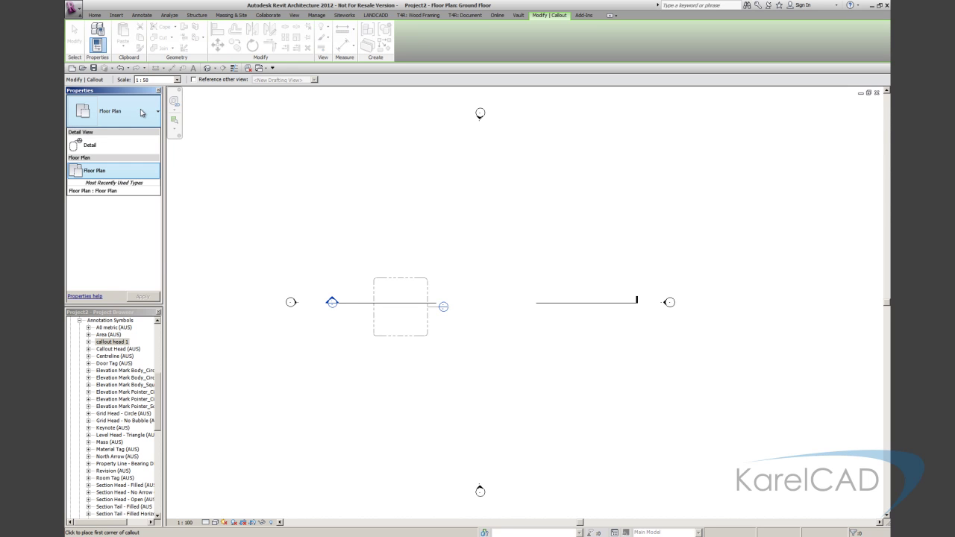
Step: Set the Floor Plan callout type's Callout Tag to Callout Oval
left_click(109, 171)
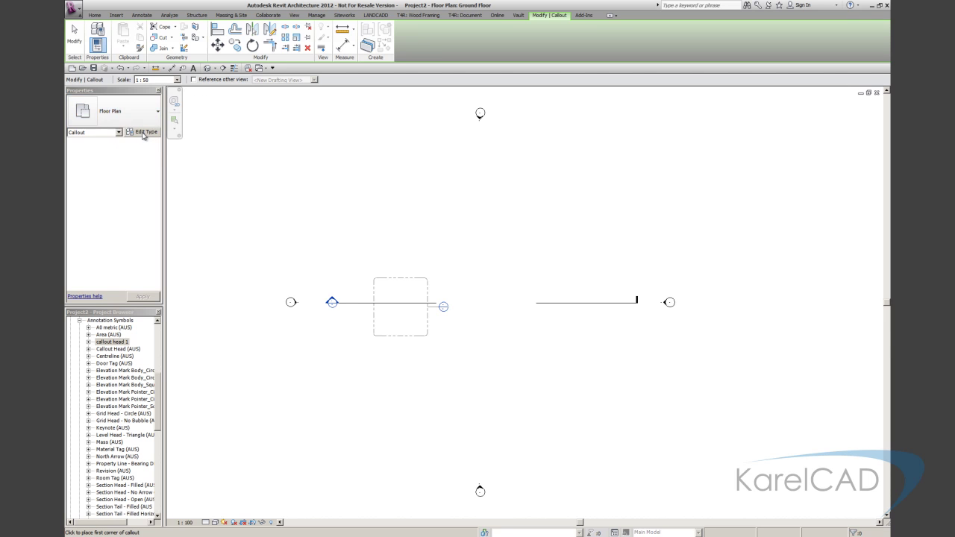
left_click(146, 132)
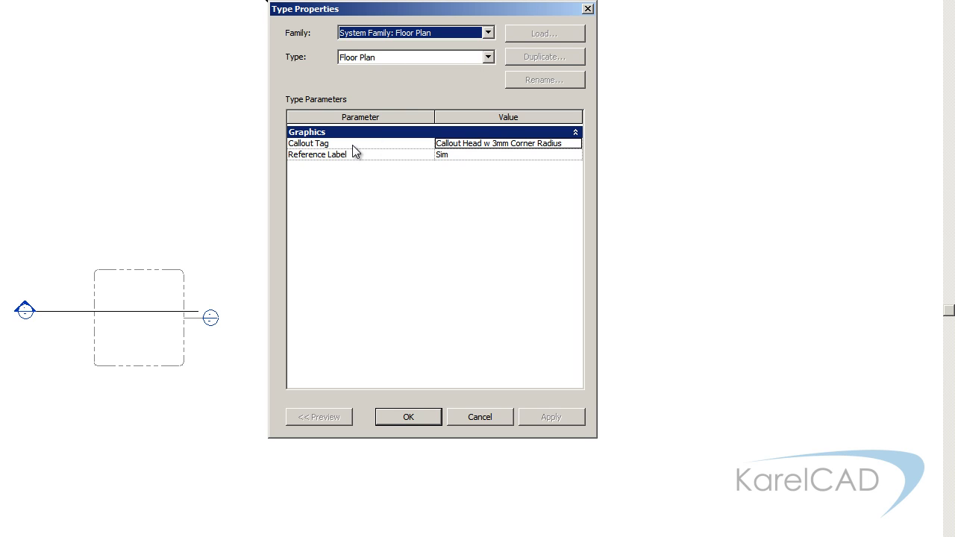
left_click(568, 148)
left_click(573, 144)
left_click(418, 57)
left_click(394, 77)
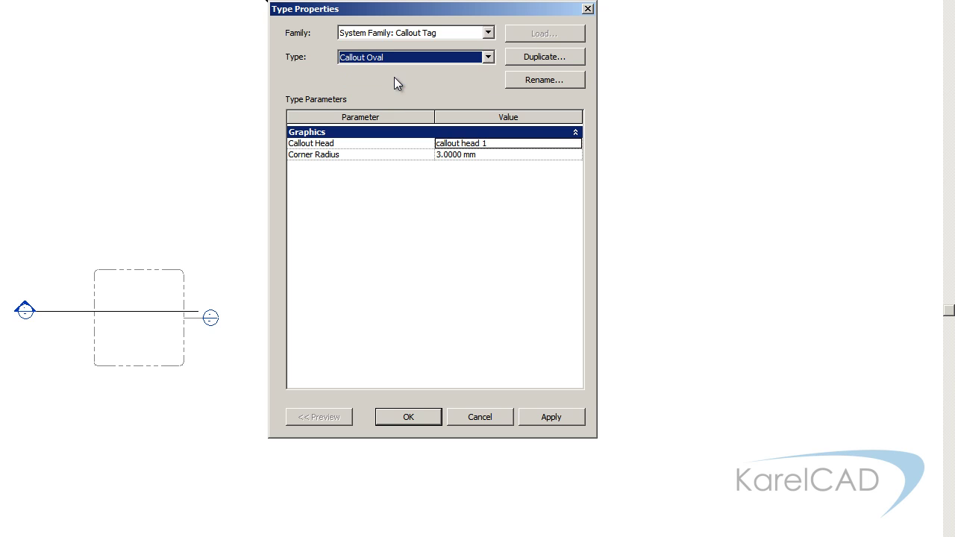
left_click(422, 420)
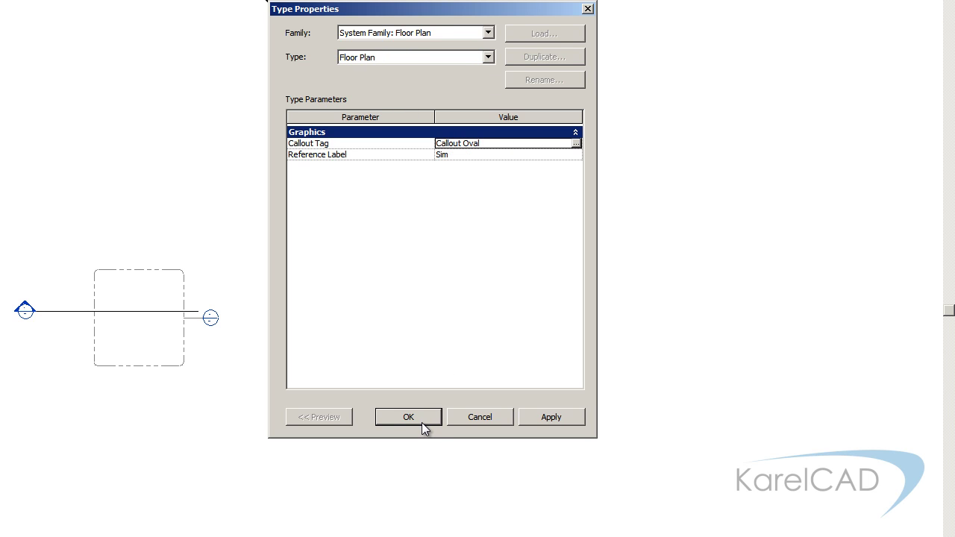
left_click(422, 422)
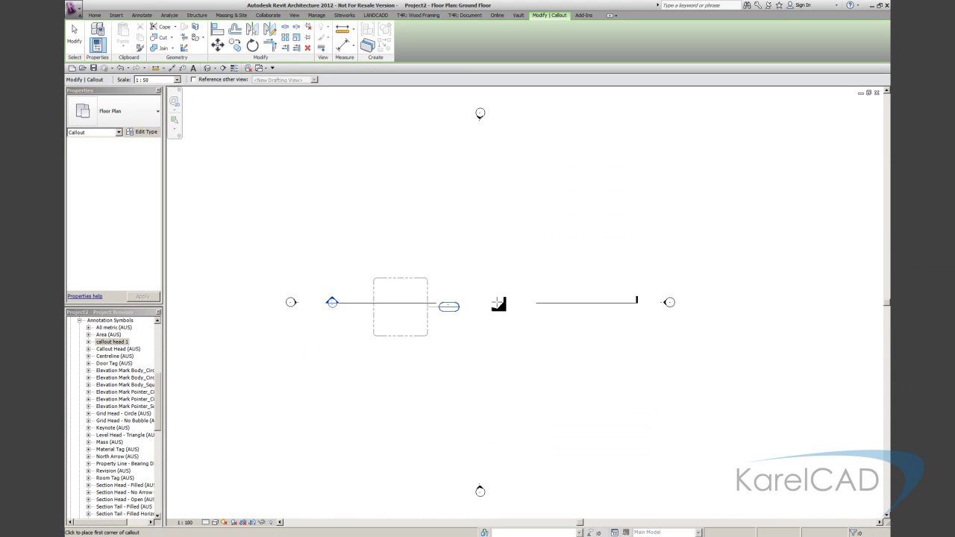
Step: Draw a second callout over the right section line
left_click(511, 326)
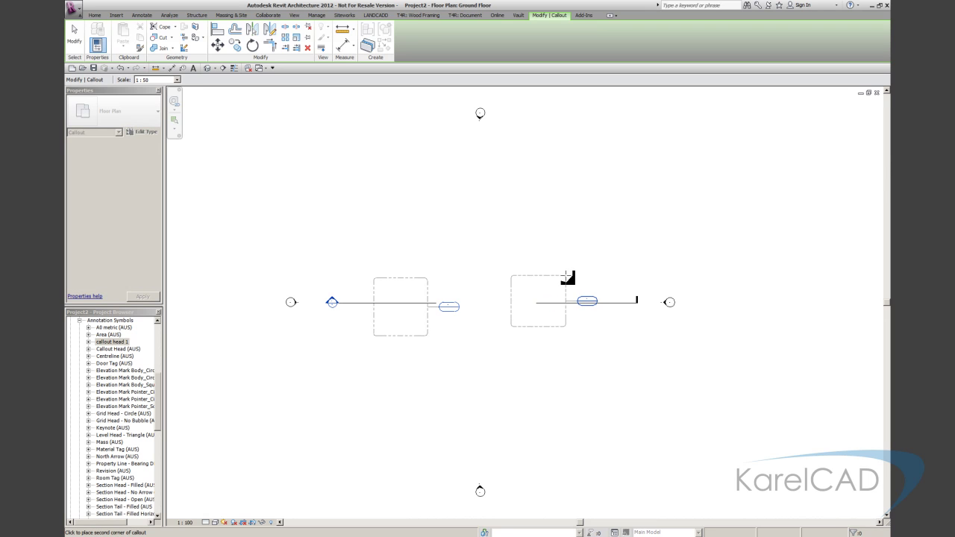
left_click(568, 274)
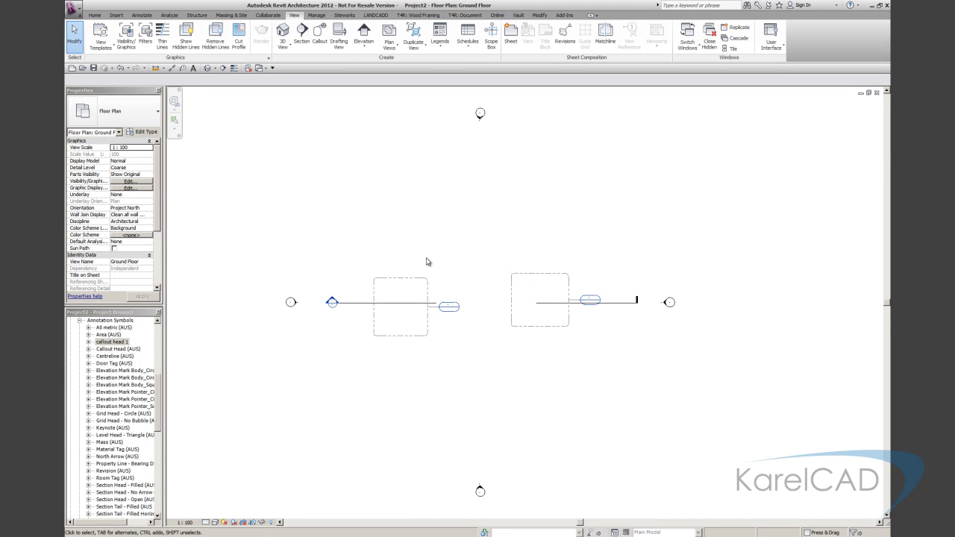
left_click(319, 33)
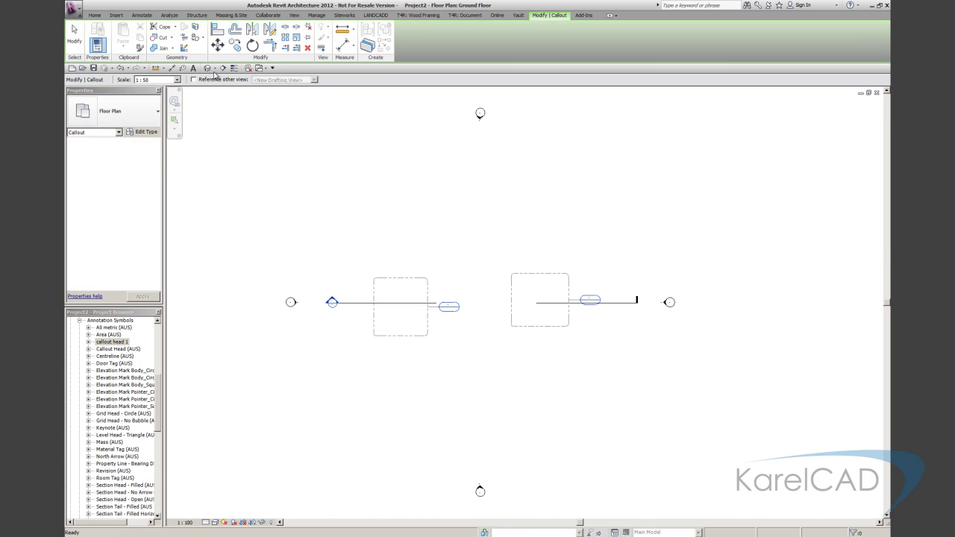
Step: Change the Floor Plan callout tag back to Callout Head w 3mm Corner Radius
left_click(137, 132)
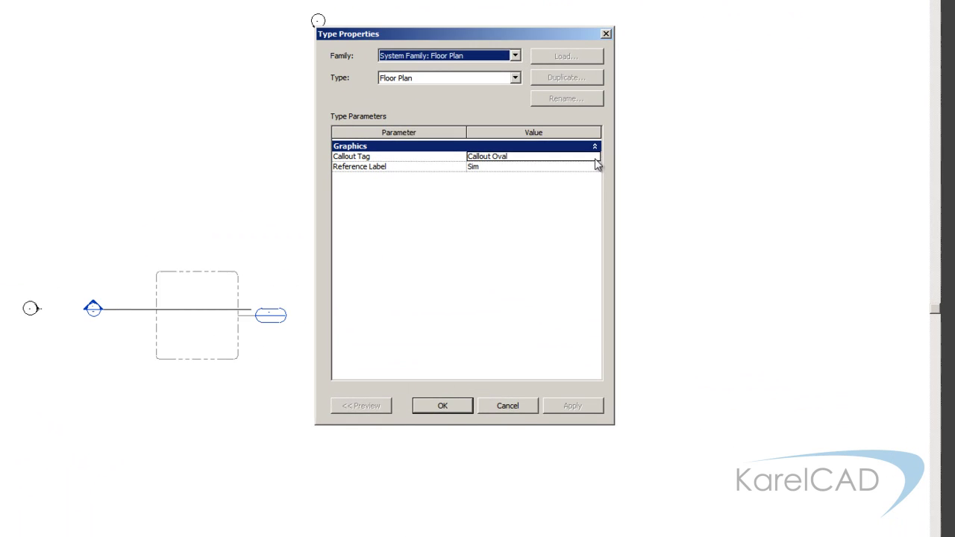
left_click(575, 143)
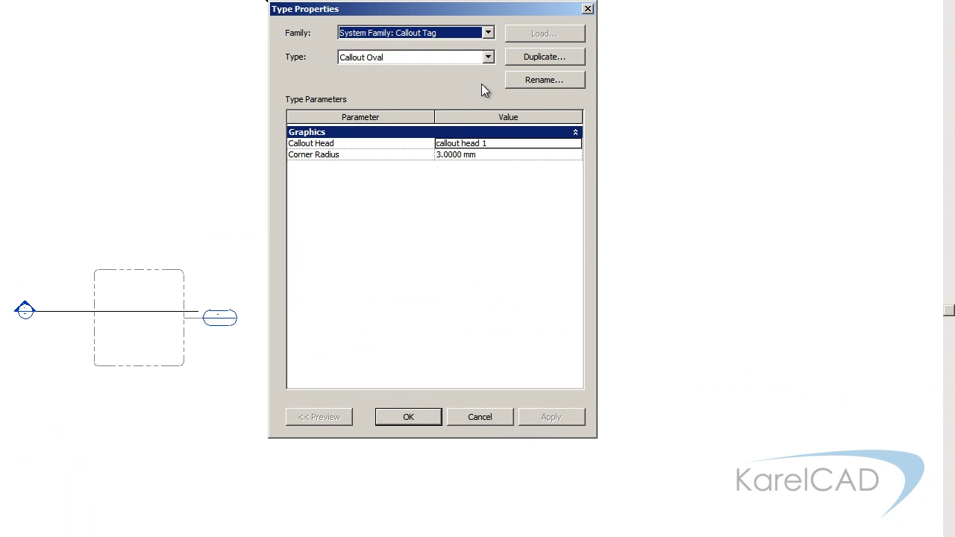
left_click(435, 61)
left_click(400, 68)
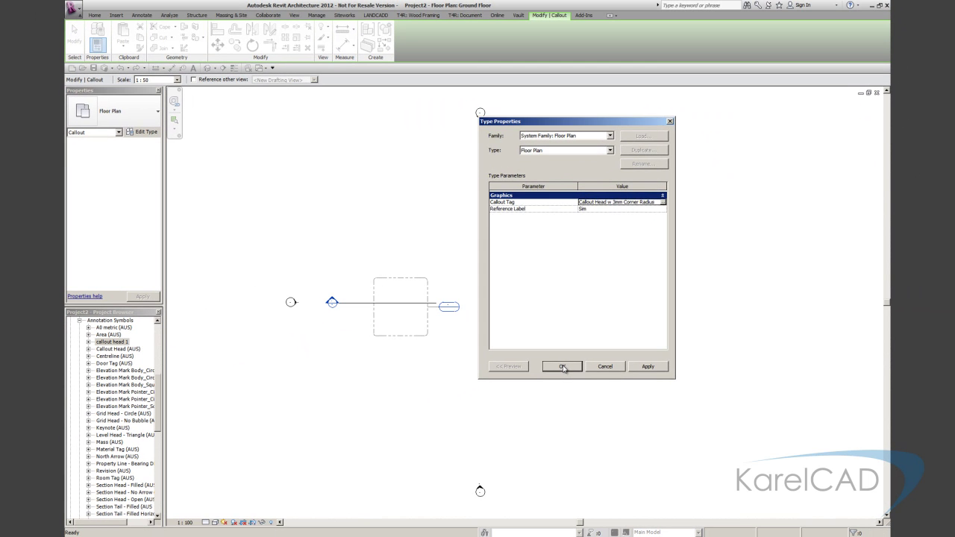
left_click(419, 410)
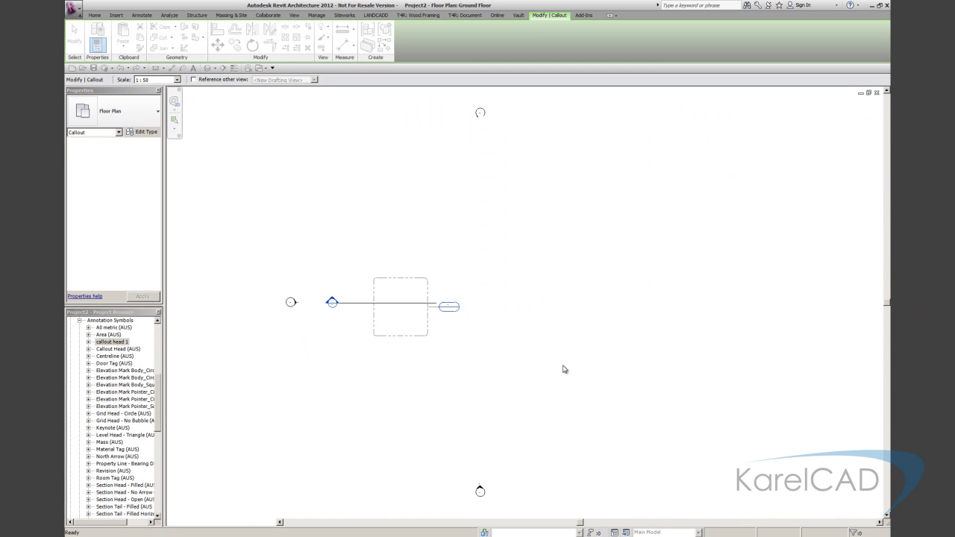
Step: Switch the new callout to the Detail type, start one, then cancel it
left_click(138, 114)
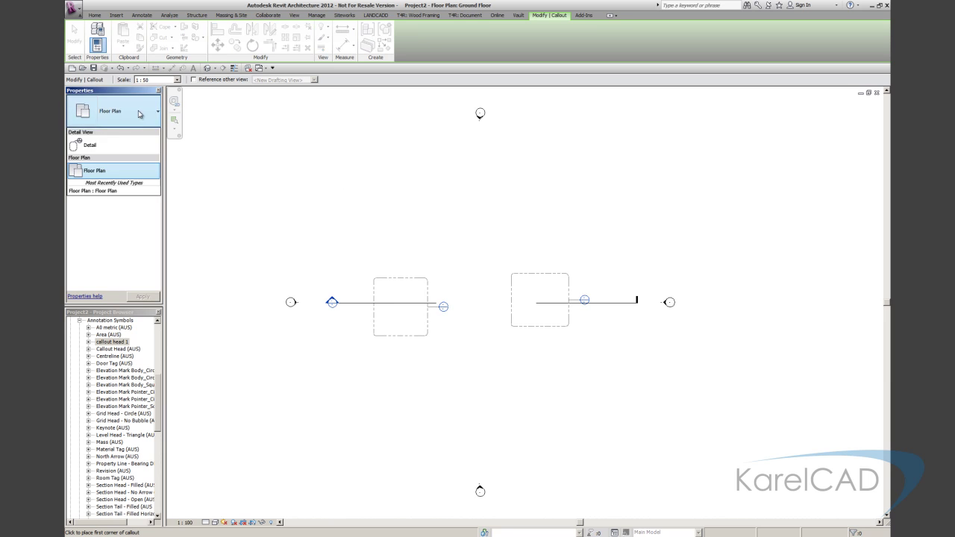
left_click(100, 146)
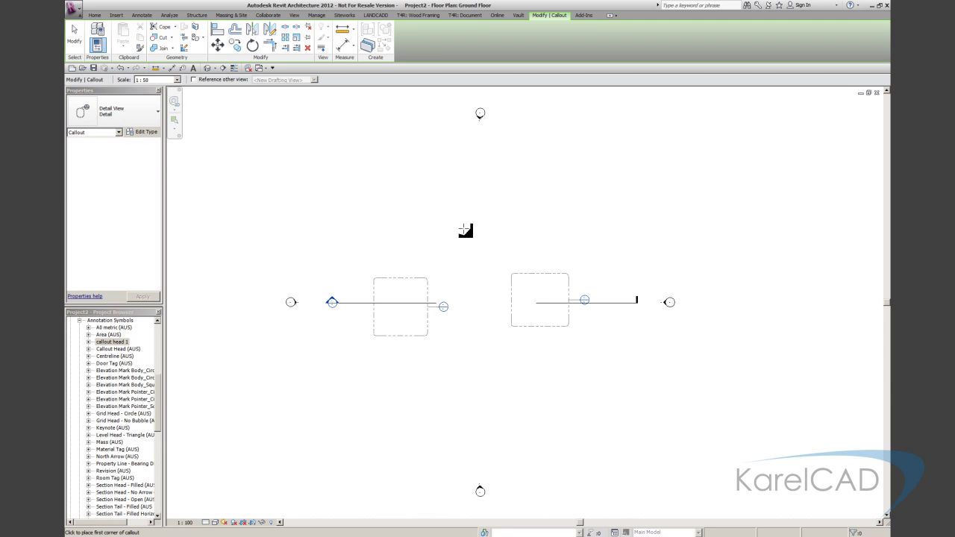
left_click(429, 243)
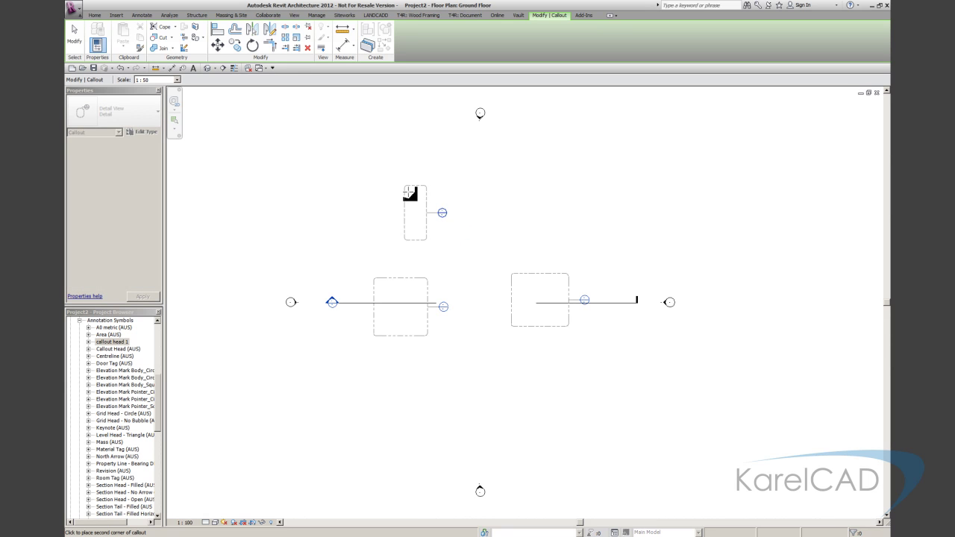
key("Escape")
Step: Duplicate the Detail View family's Detail type as a new type named 'Detail Oval'
left_click(146, 132)
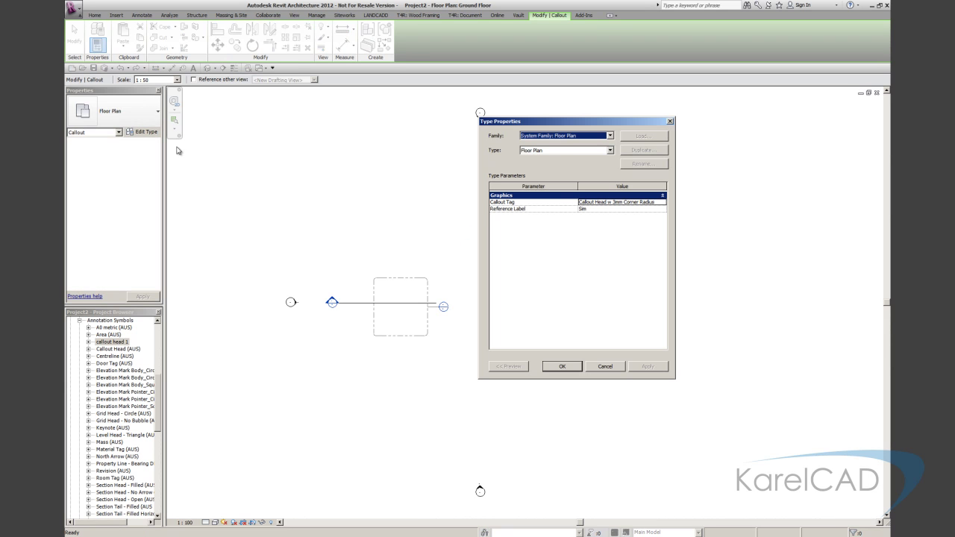
left_click(561, 151)
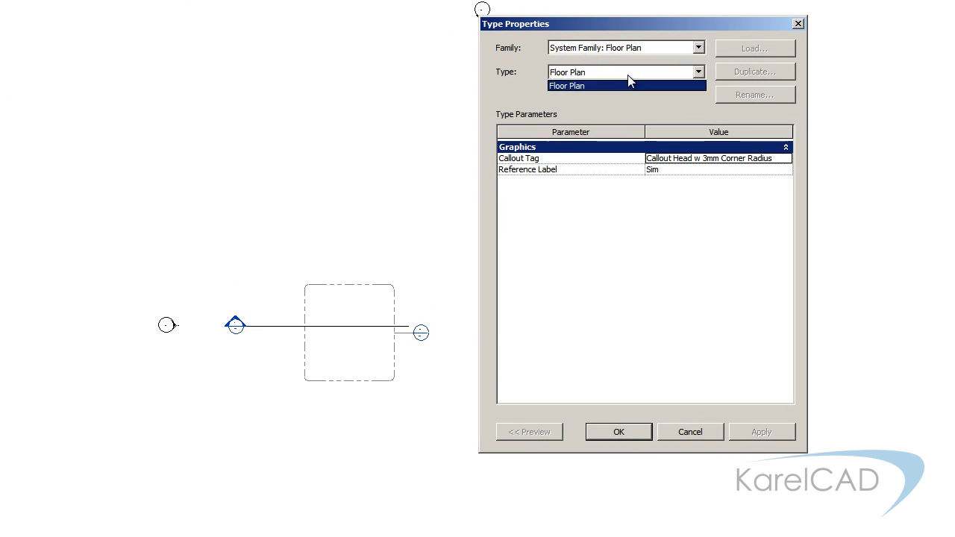
left_click(568, 156)
left_click(638, 49)
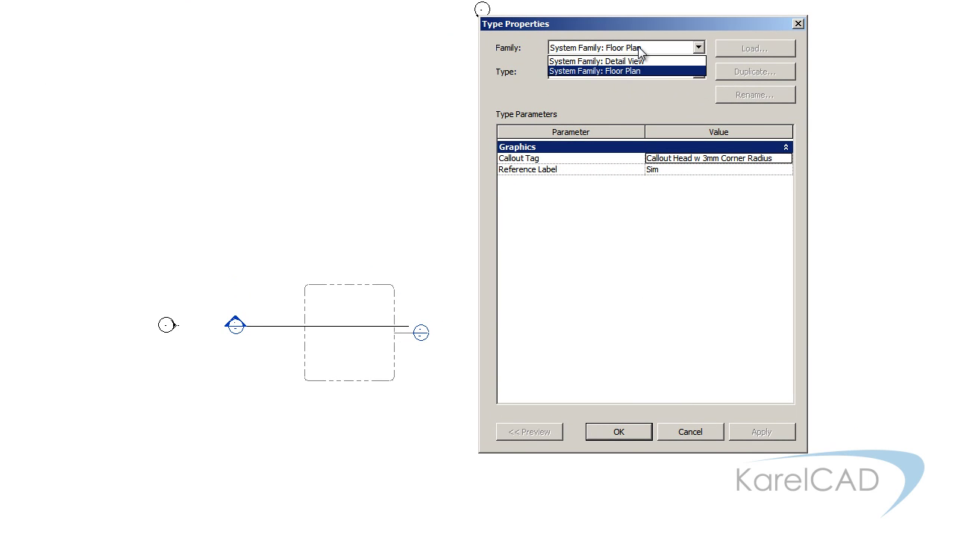
left_click(639, 63)
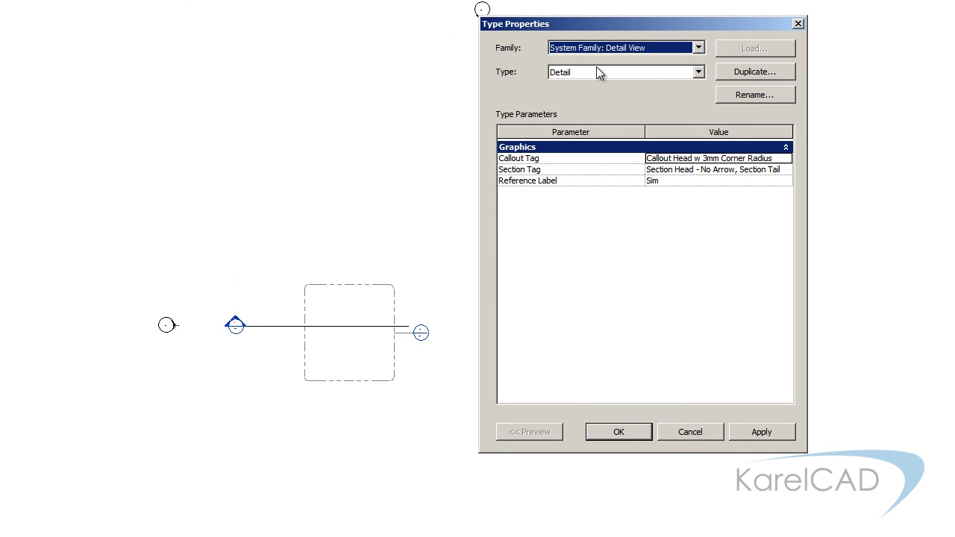
left_click(649, 73)
left_click(649, 73)
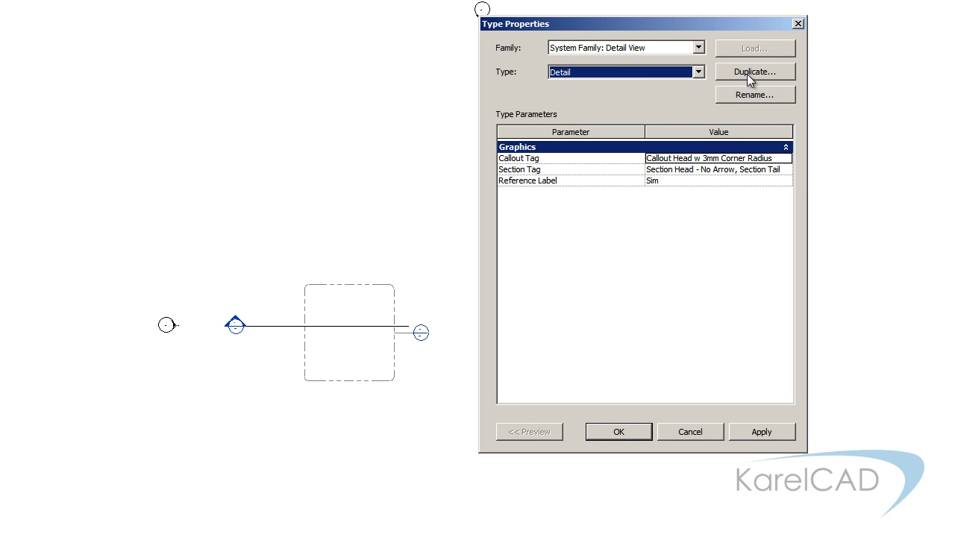
left_click(743, 75)
key("End")
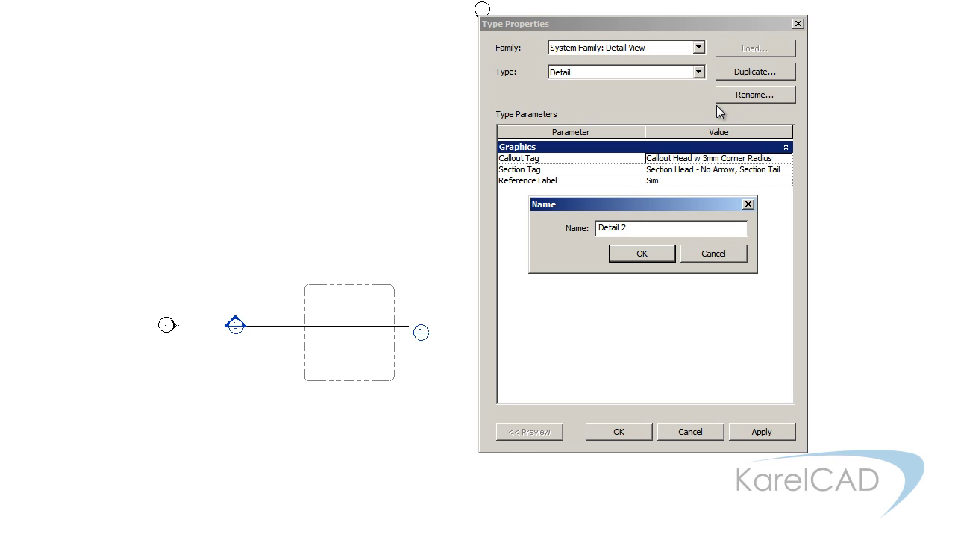
key("BackSpace")
type("Oval")
left_click(644, 257)
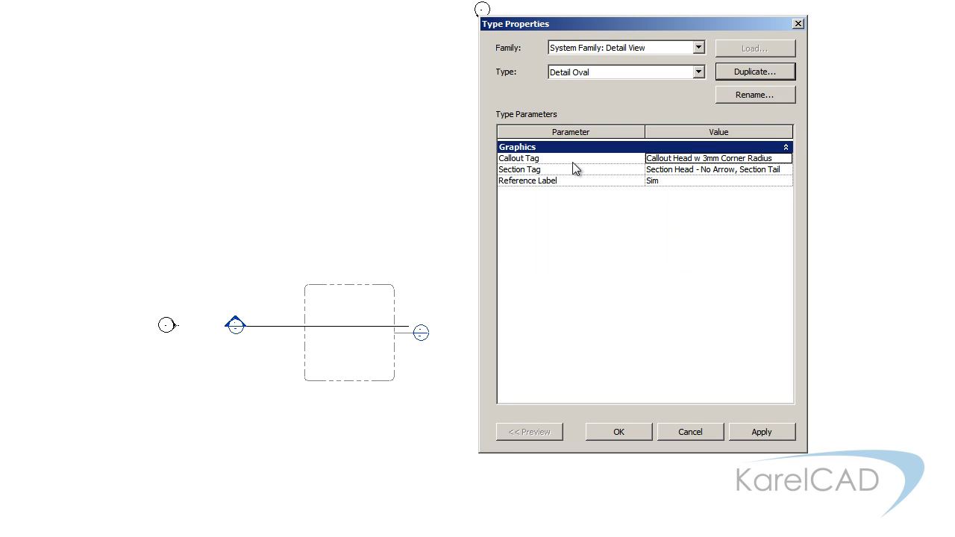
Step: Set the Detail Oval type's Callout Tag to Callout Oval
left_click(783, 160)
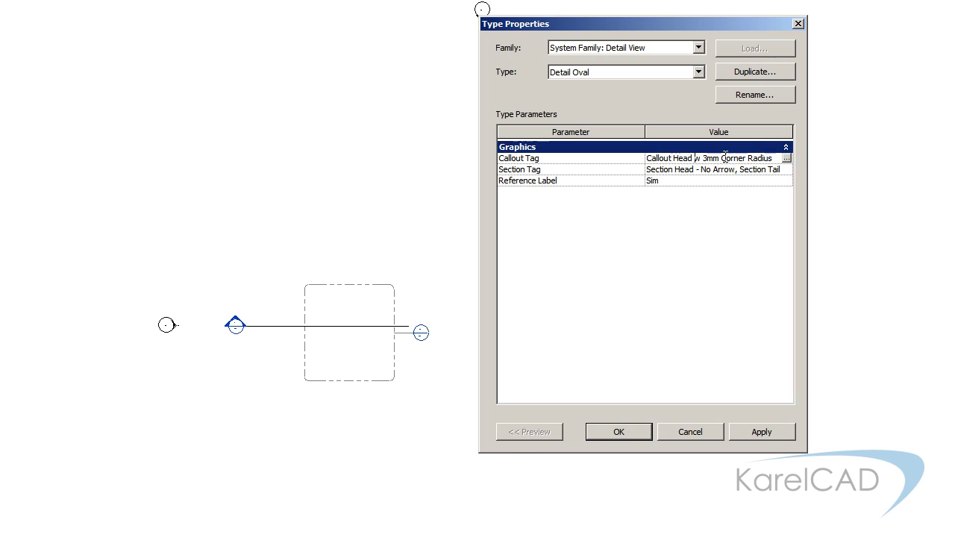
left_click(786, 158)
left_click(633, 72)
left_click(576, 96)
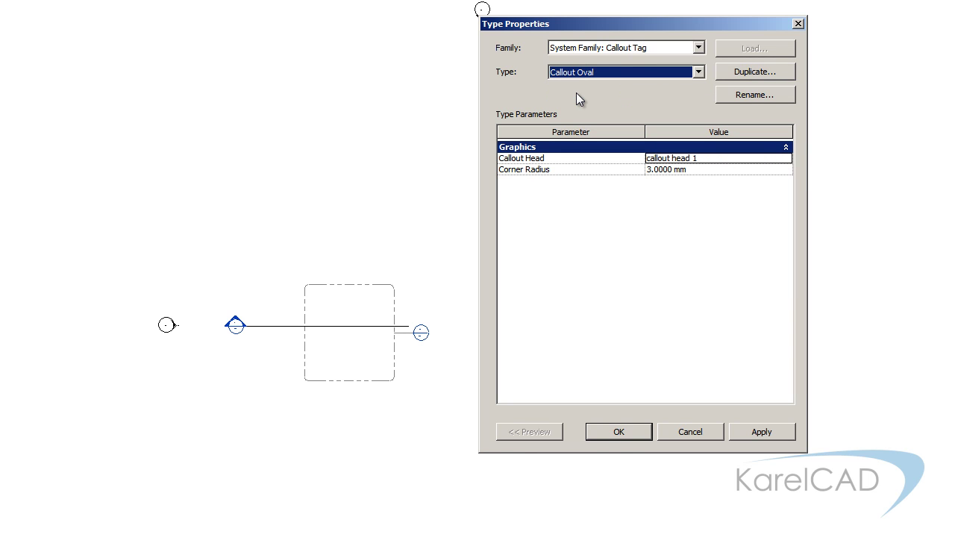
left_click(620, 431)
left_click(620, 431)
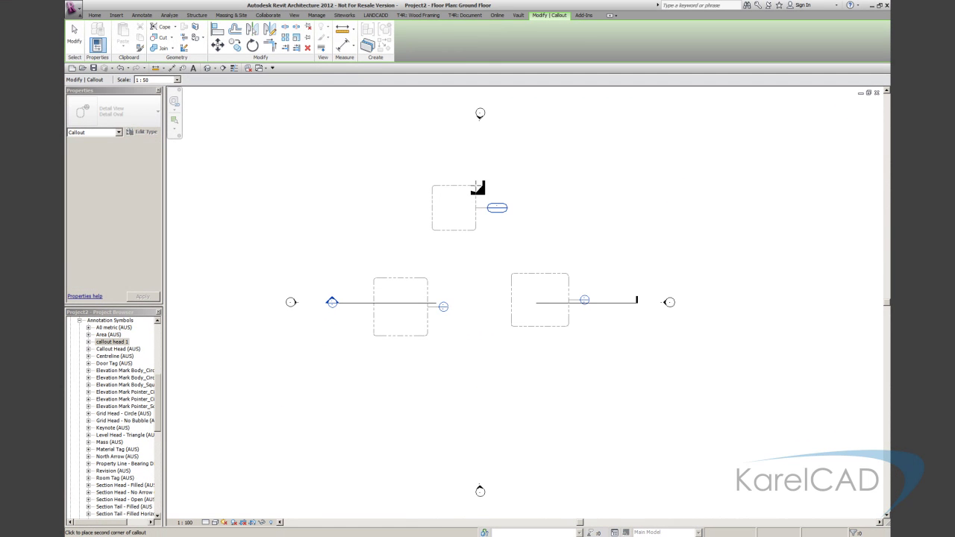
Step: Finish the oval-headed detail callout, then draw a plain Detail callout beside it
left_click(475, 185)
left_click(443, 202)
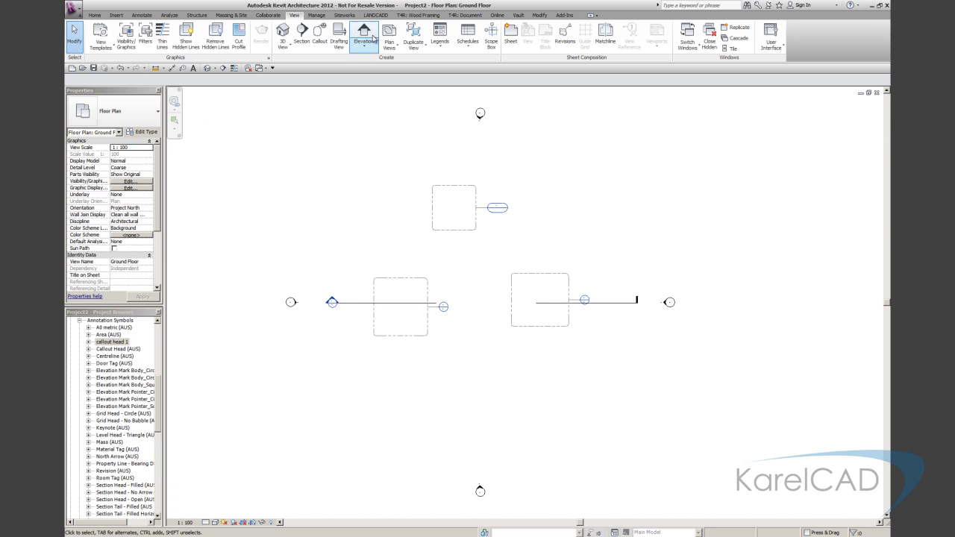
left_click(319, 34)
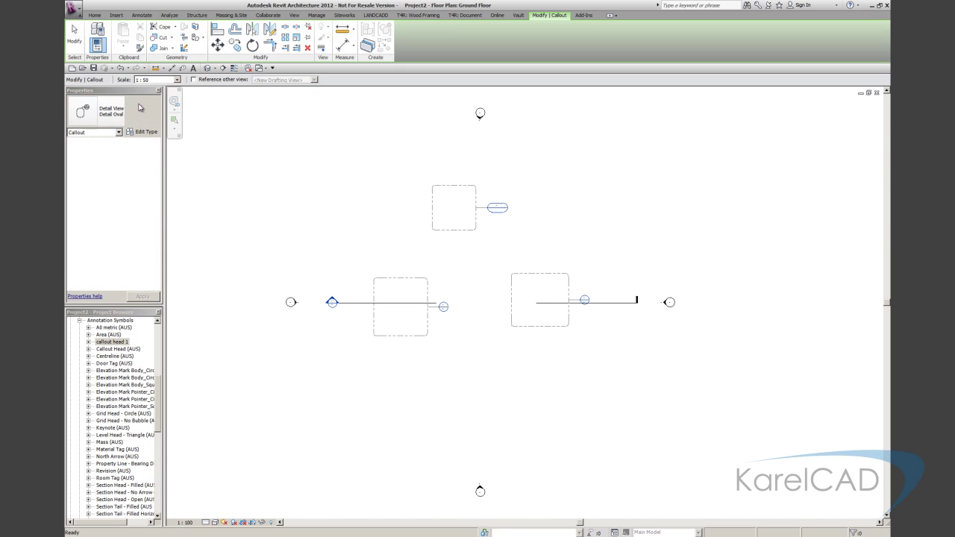
left_click(132, 118)
left_click(91, 146)
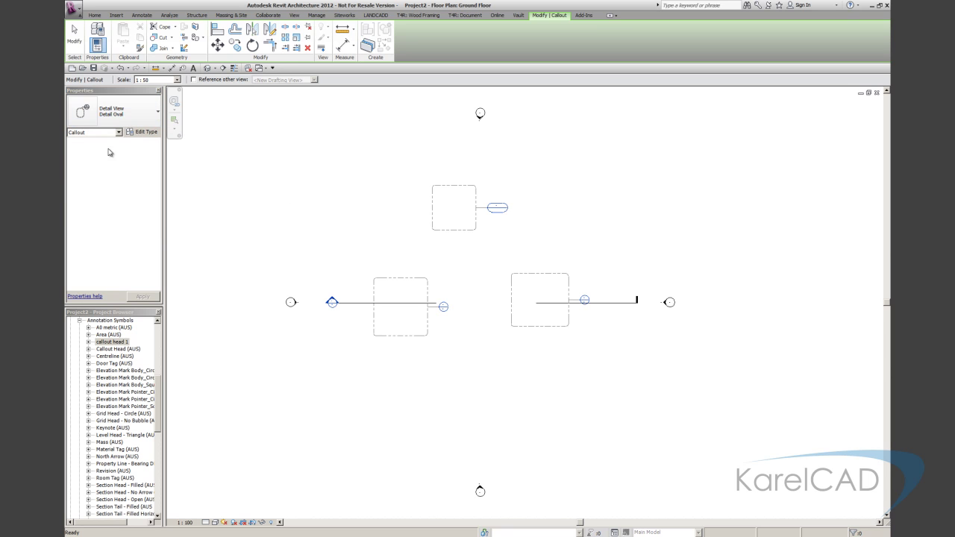
left_click(534, 234)
left_click(566, 202)
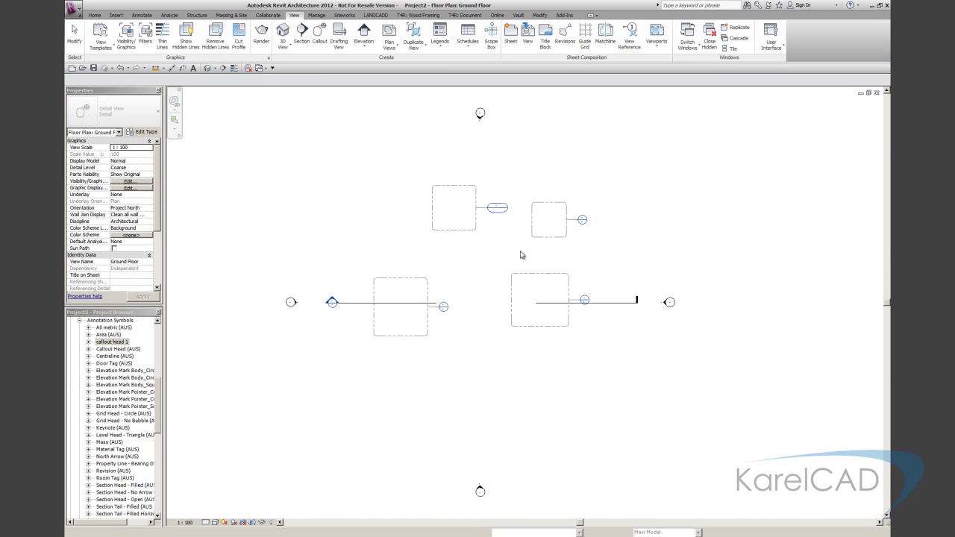
Step: Open the Section 1 view and start a callout using the Building Section type
double_click(332, 302)
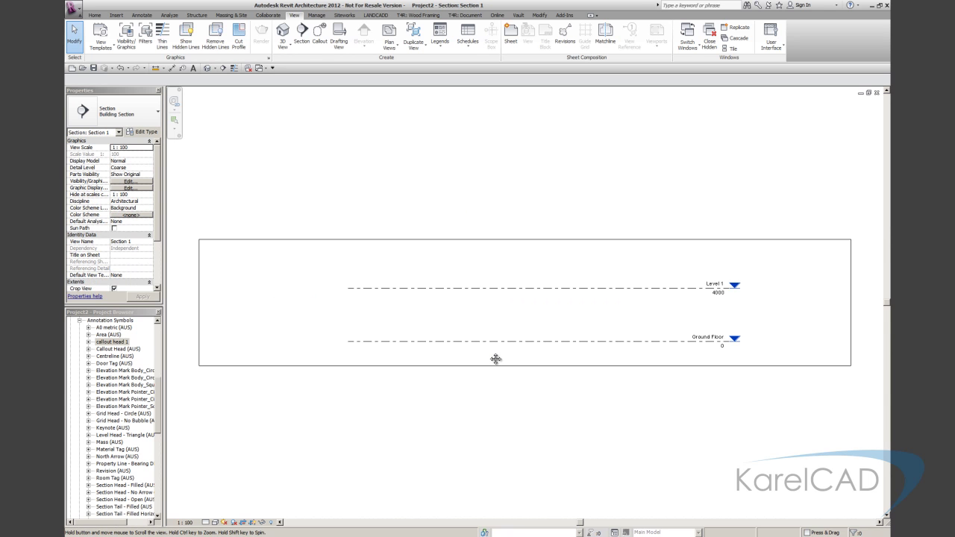
middle_click_drag(496, 358, 486, 347)
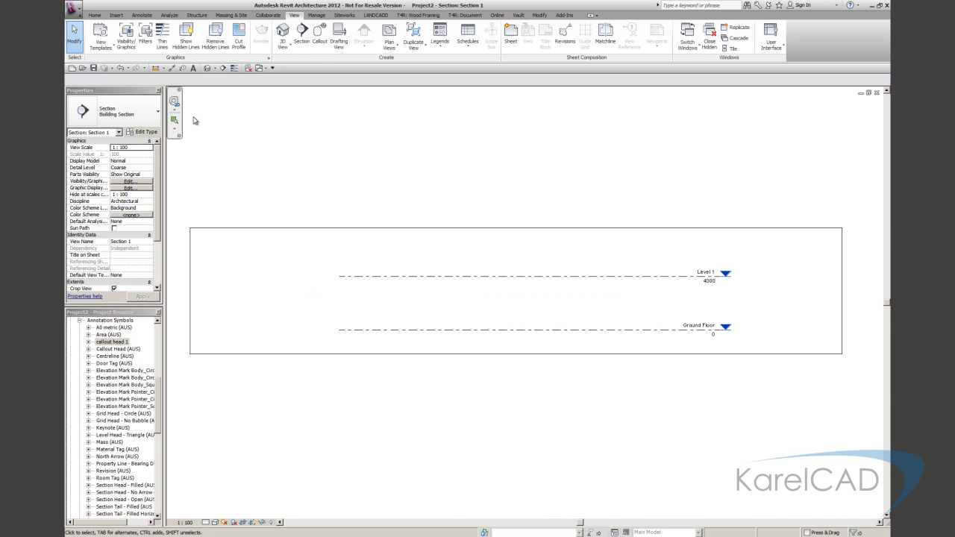
left_click(319, 34)
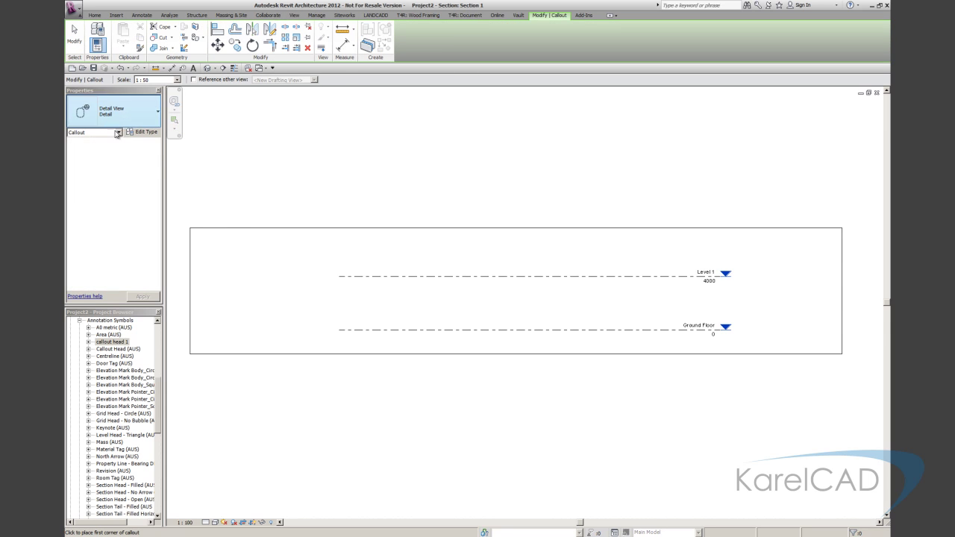
left_click(140, 114)
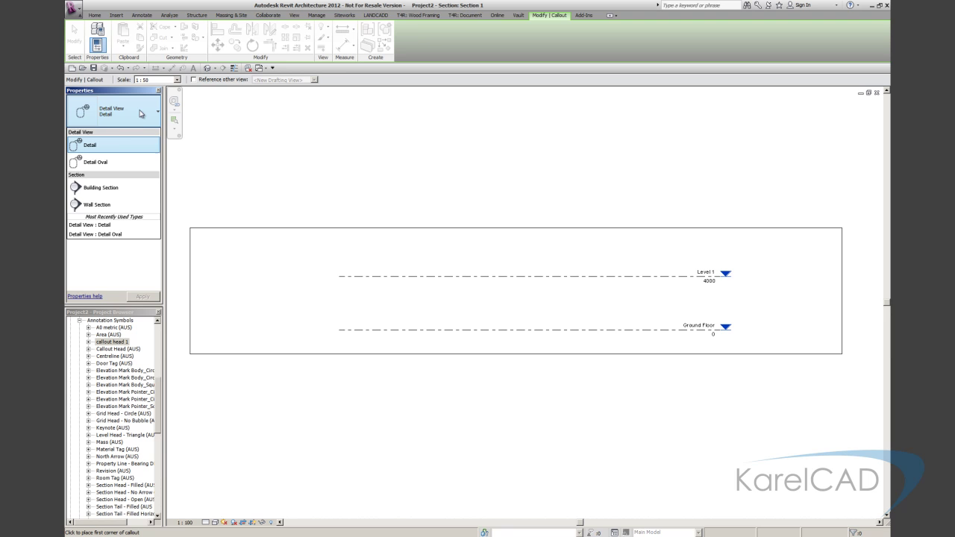
left_click(107, 188)
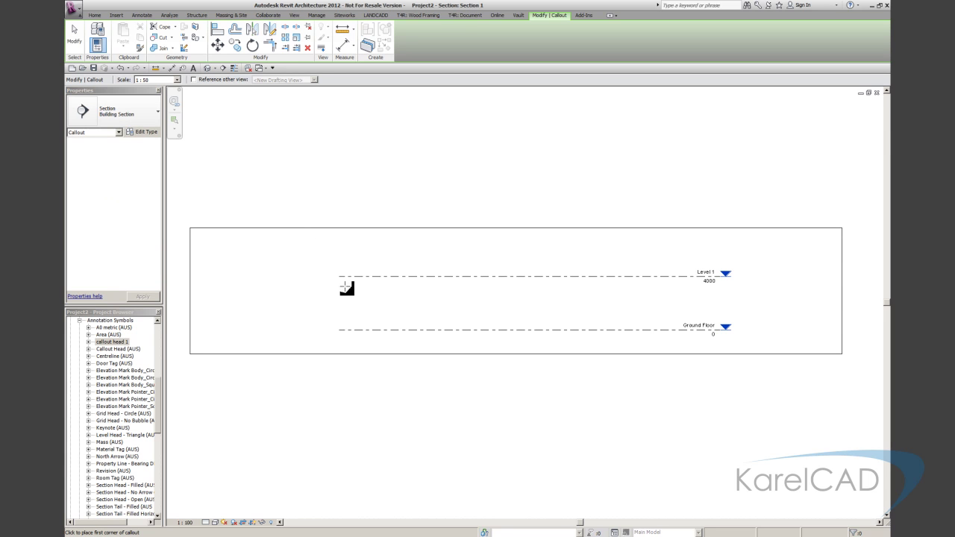
Step: Set the Building Section type's Callout Tag to Callout Oval
left_click(142, 132)
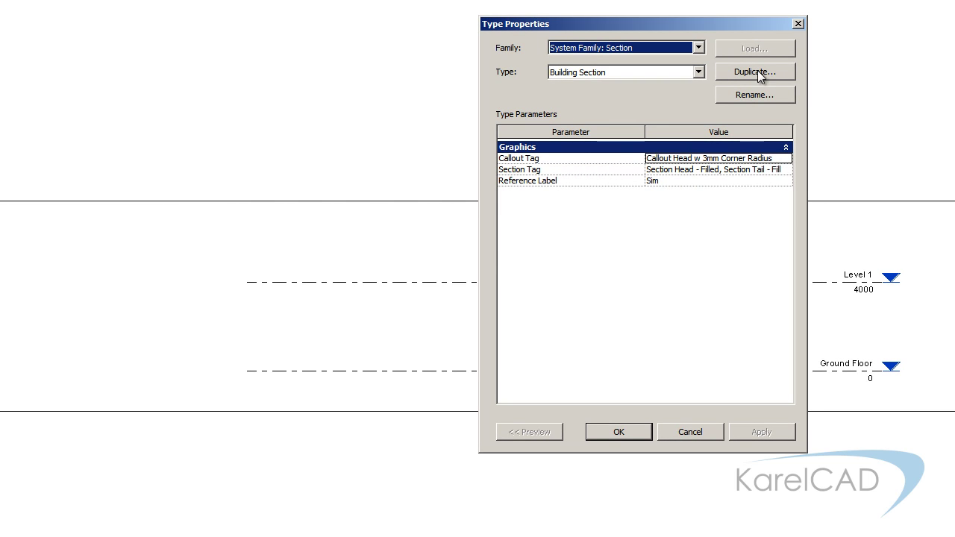
left_click(698, 72)
left_click(578, 86)
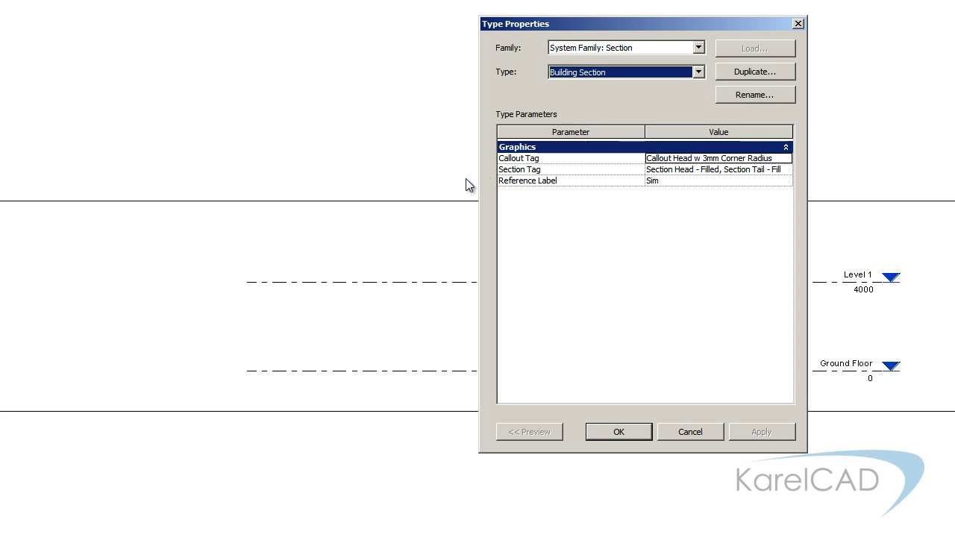
left_click(611, 72)
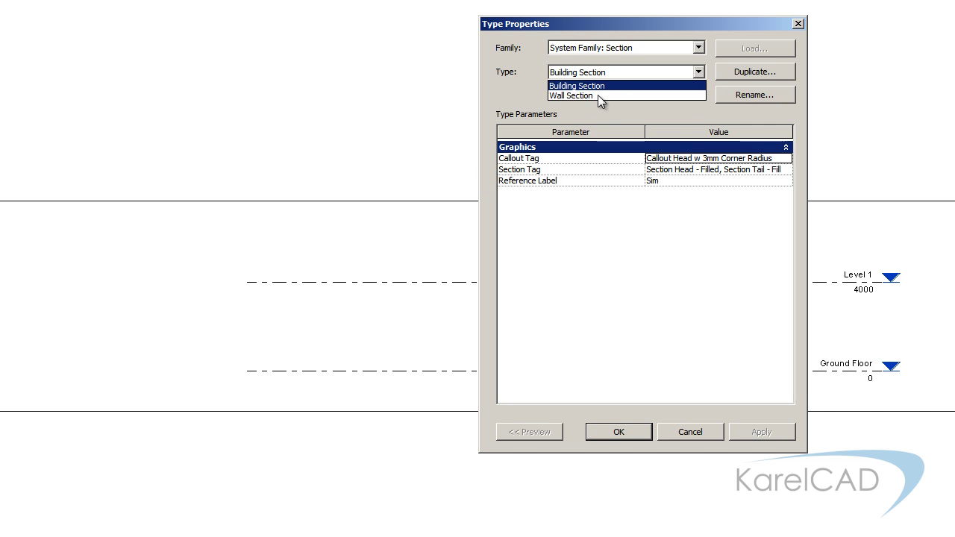
left_click(610, 88)
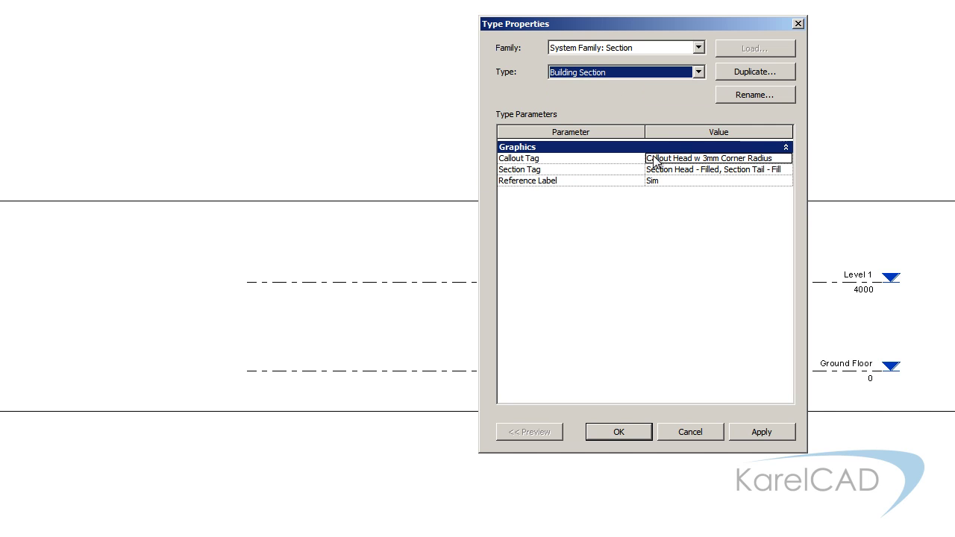
left_click(785, 158)
left_click(785, 161)
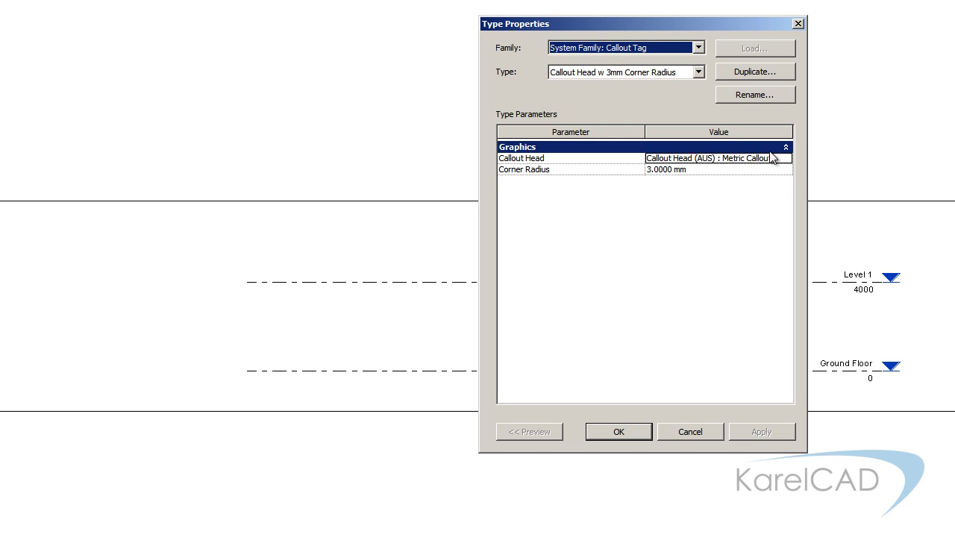
left_click(643, 73)
left_click(604, 96)
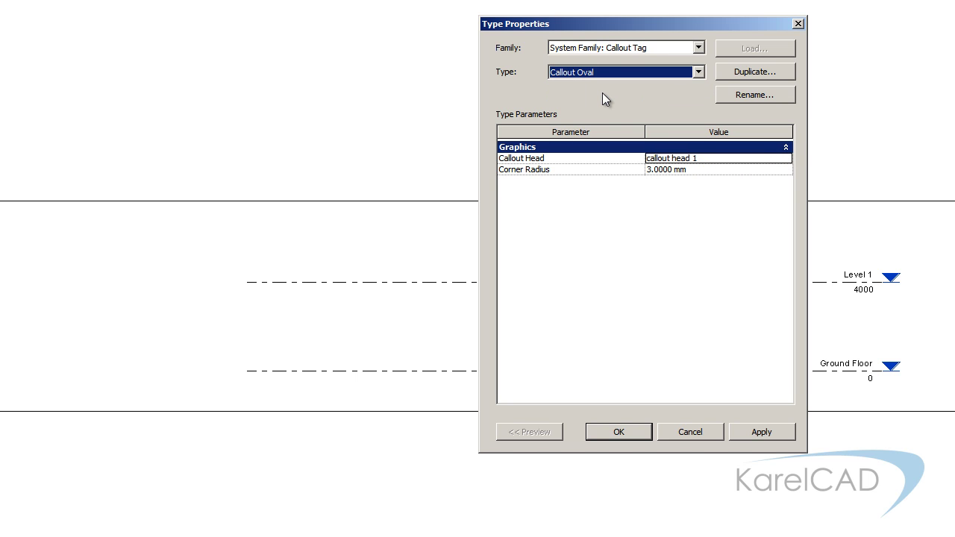
left_click(762, 436)
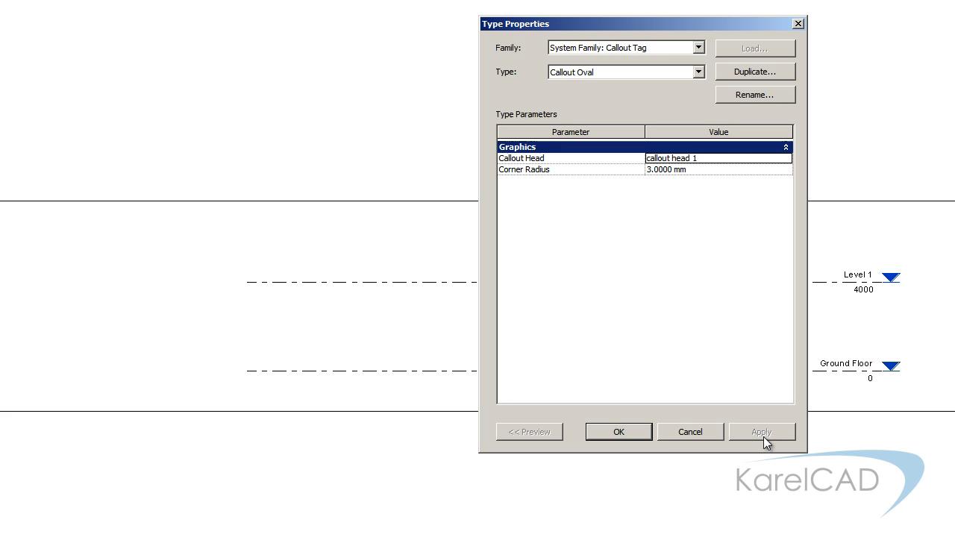
left_click(618, 428)
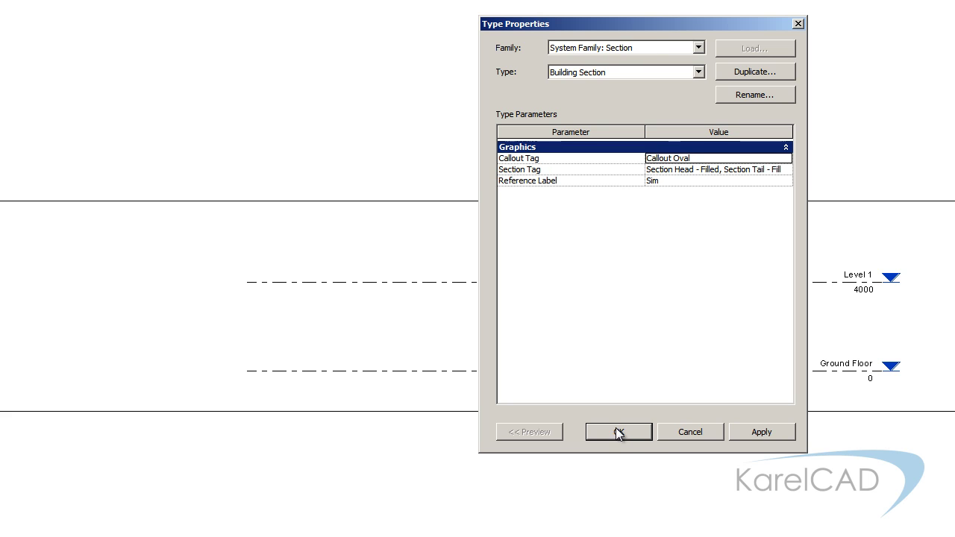
Step: Check the Wall Section type's callout tag, then return to Building Section and confirm
left_click(576, 75)
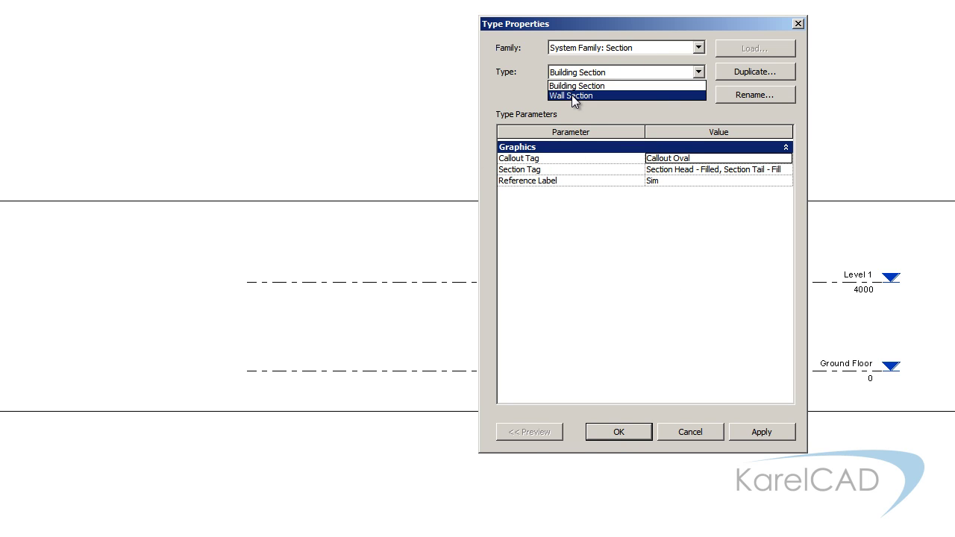
left_click(573, 95)
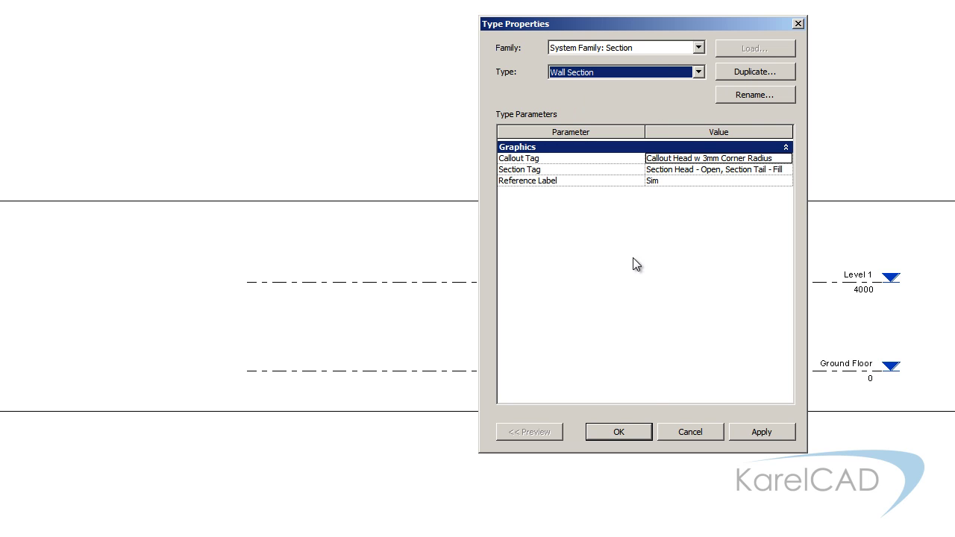
left_click(617, 73)
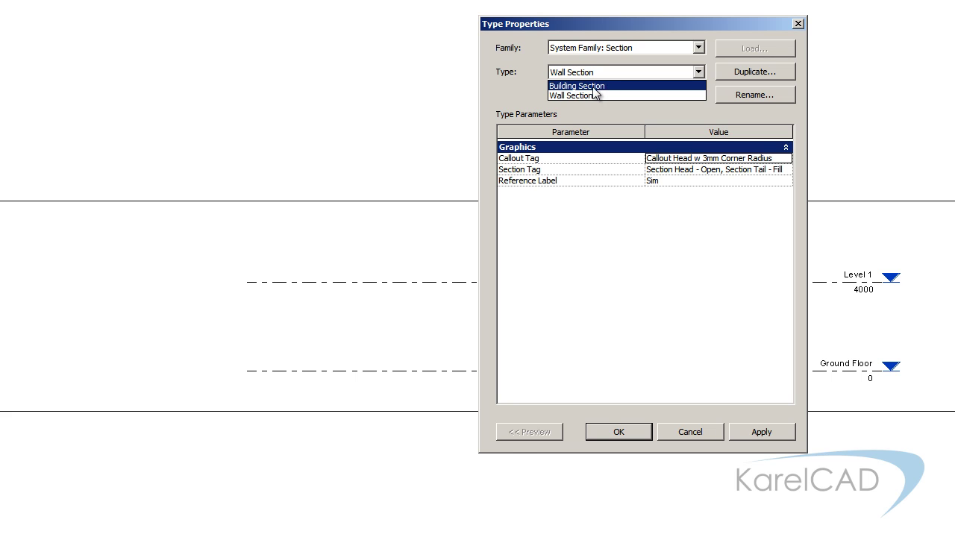
left_click(597, 85)
left_click(613, 432)
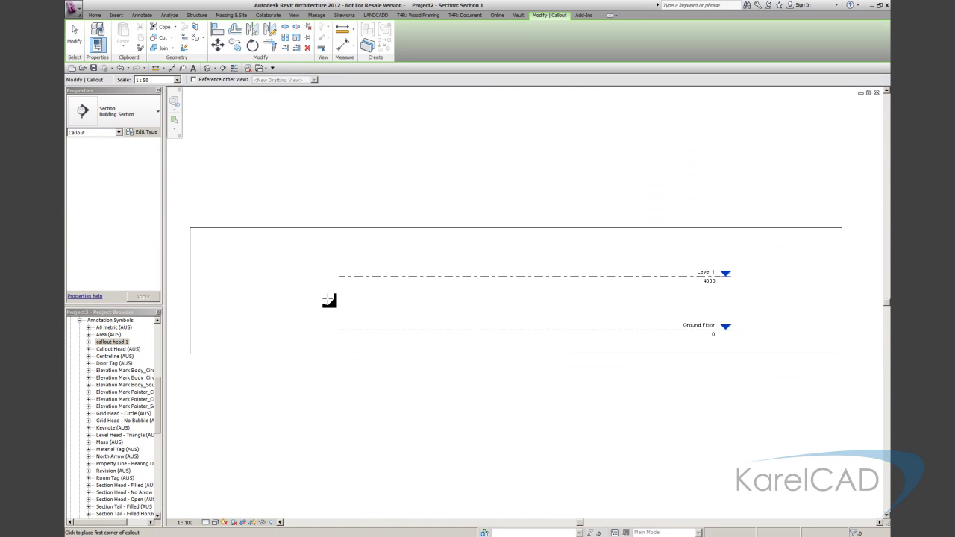
Step: Draw an oval-headed Building Section callout on the Level 1 line
left_click(310, 302)
left_click(374, 255)
key("Escape")
key("Escape")
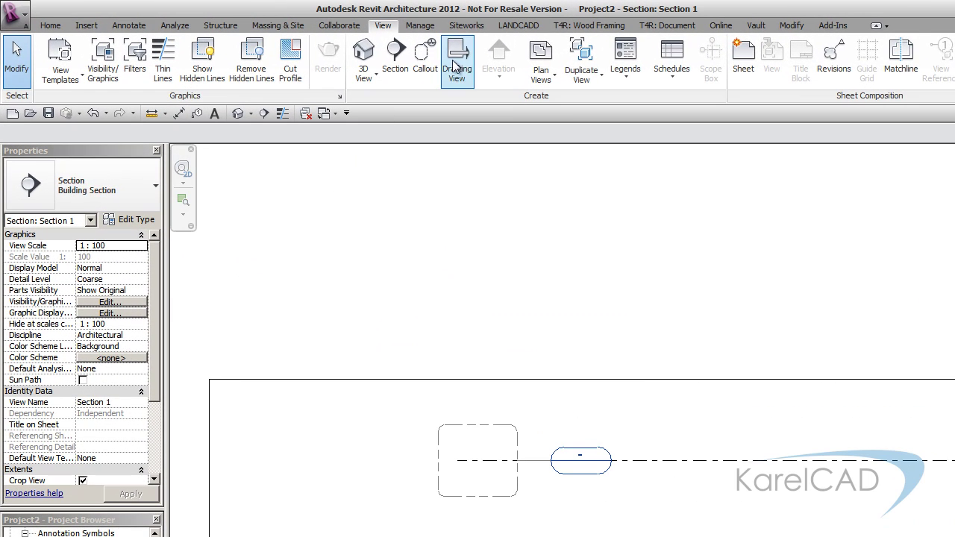
Step: Start another callout with the Wall Section type, then exit callout placement
left_click(424, 56)
left_click(120, 179)
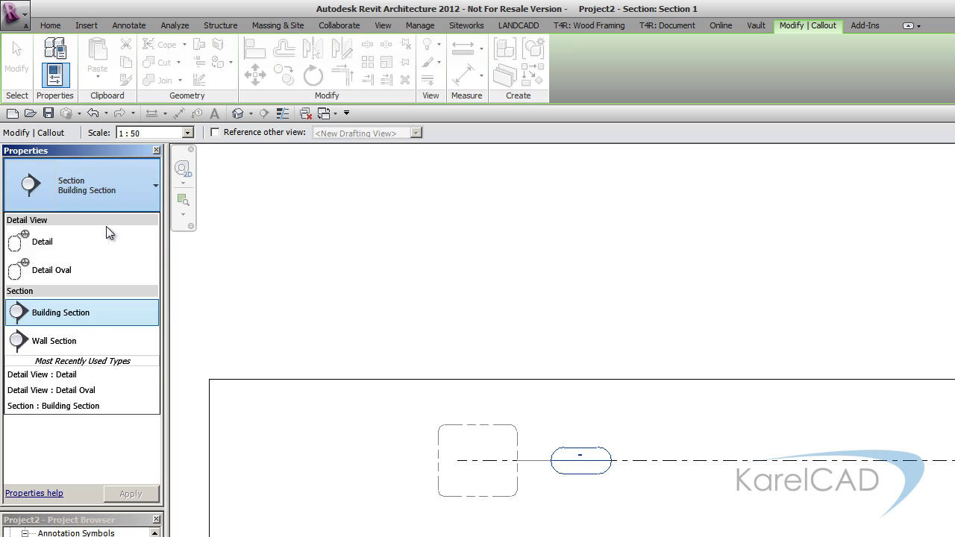
left_click(71, 342)
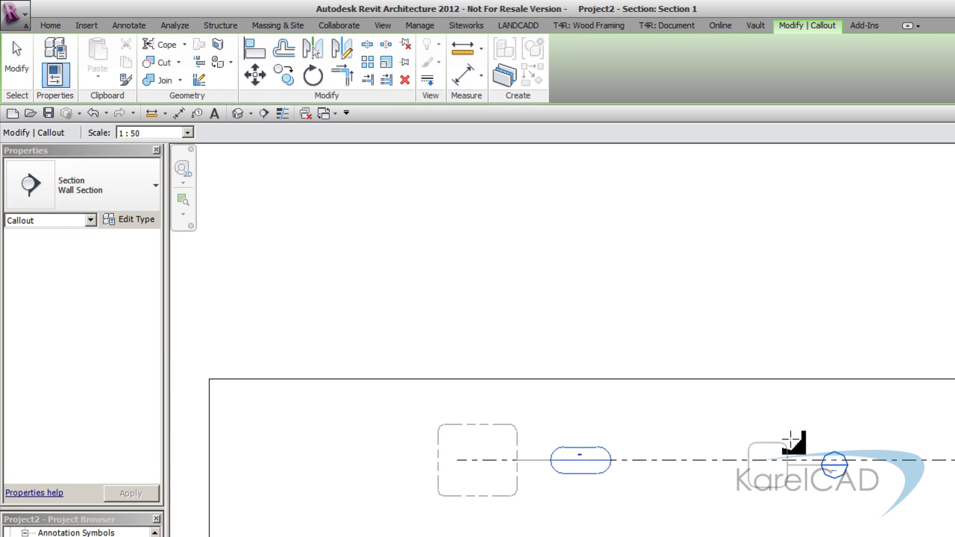
key("Escape")
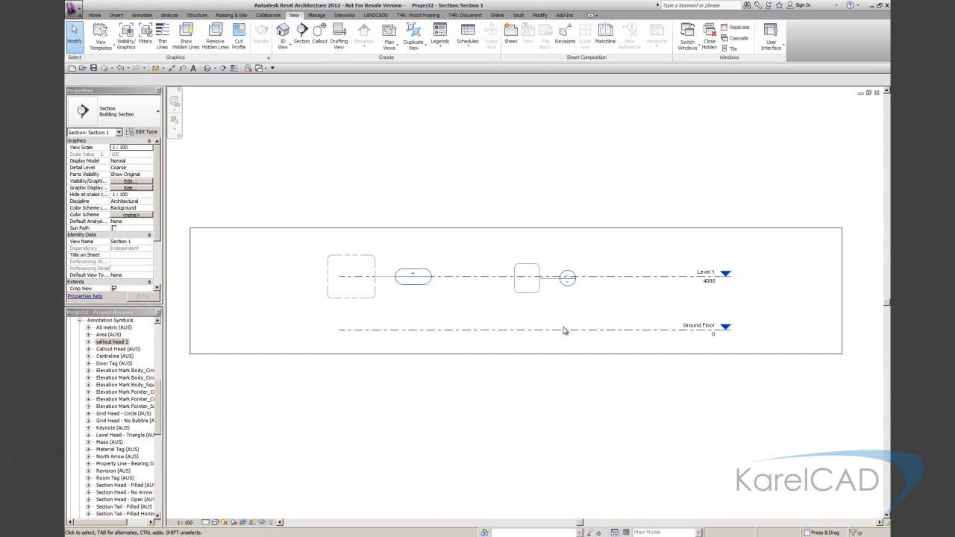